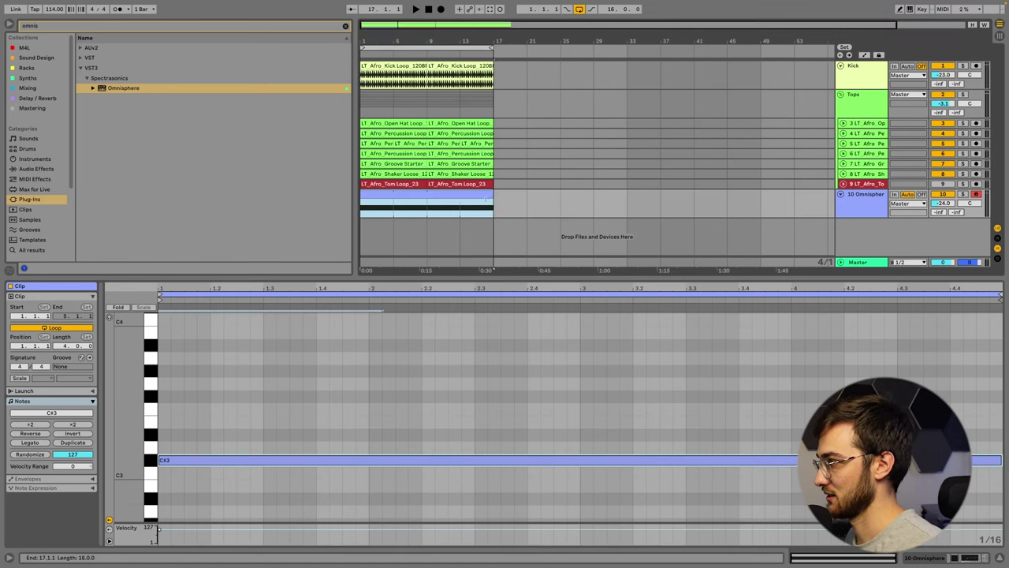
# Play the finished Omnisphere held-note pad together with the drum tracks.
pyautogui.press('space')
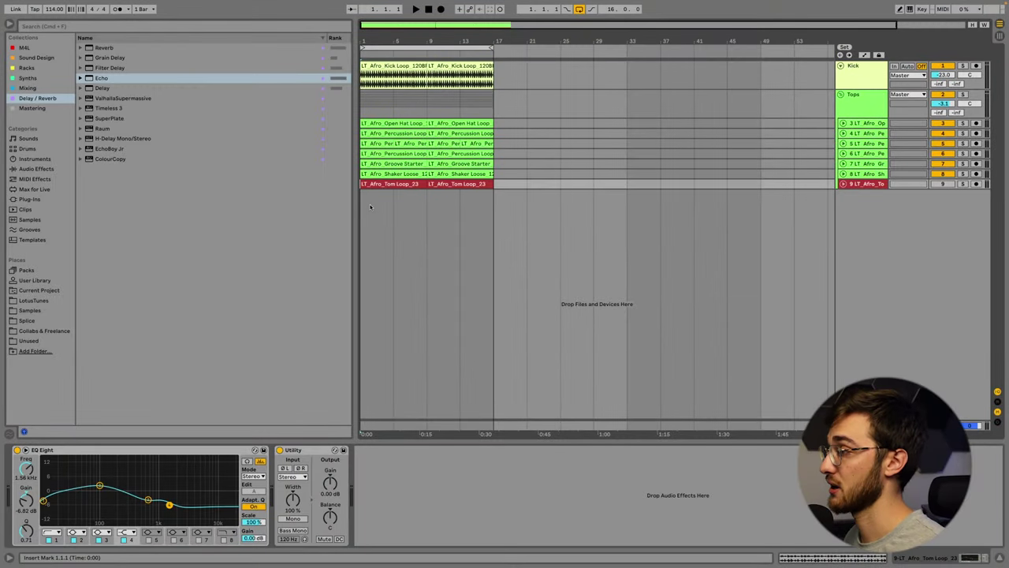
# Play the drums from bar 9 and inspect the Tops group's Kick-sidechained Compressor.
pyautogui.click(425, 104)
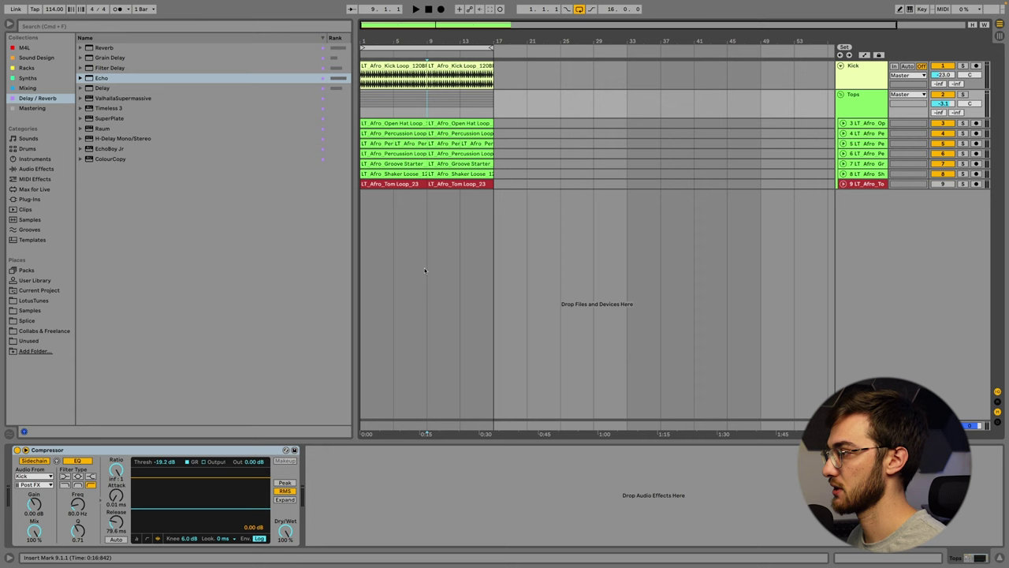
pyautogui.press('space')
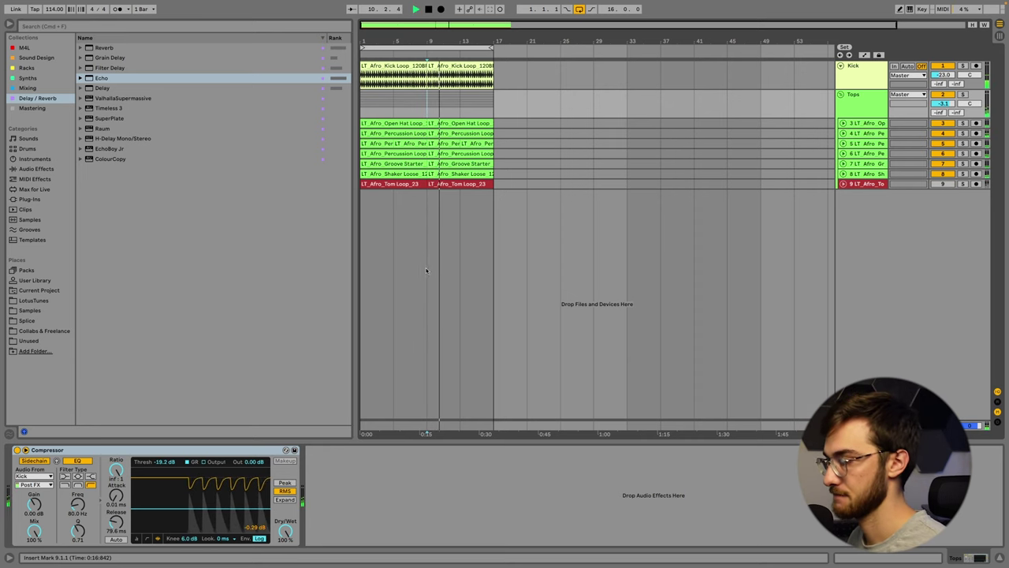
pyautogui.press('space')
pyautogui.click(422, 185)
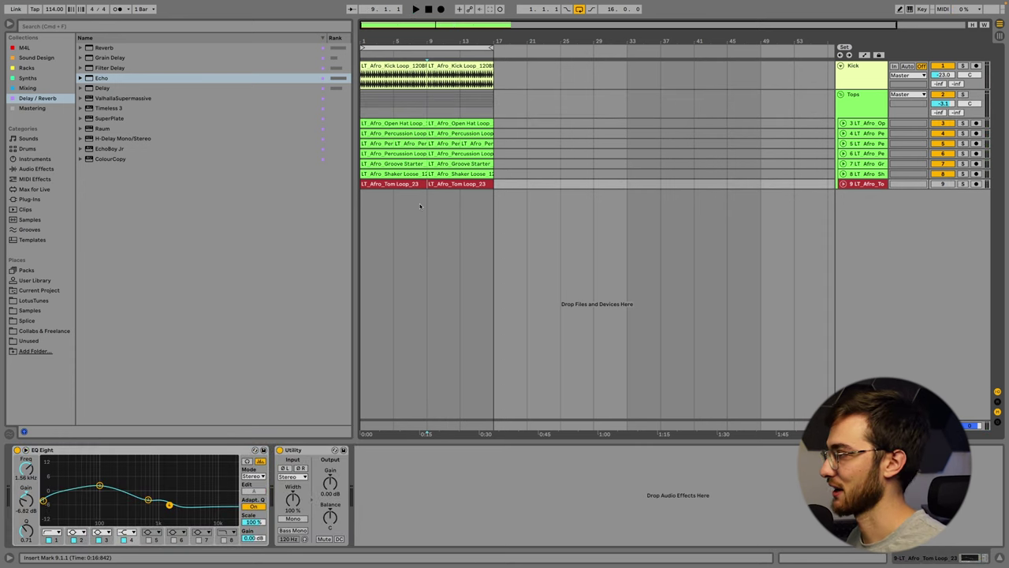
pyautogui.click(869, 107)
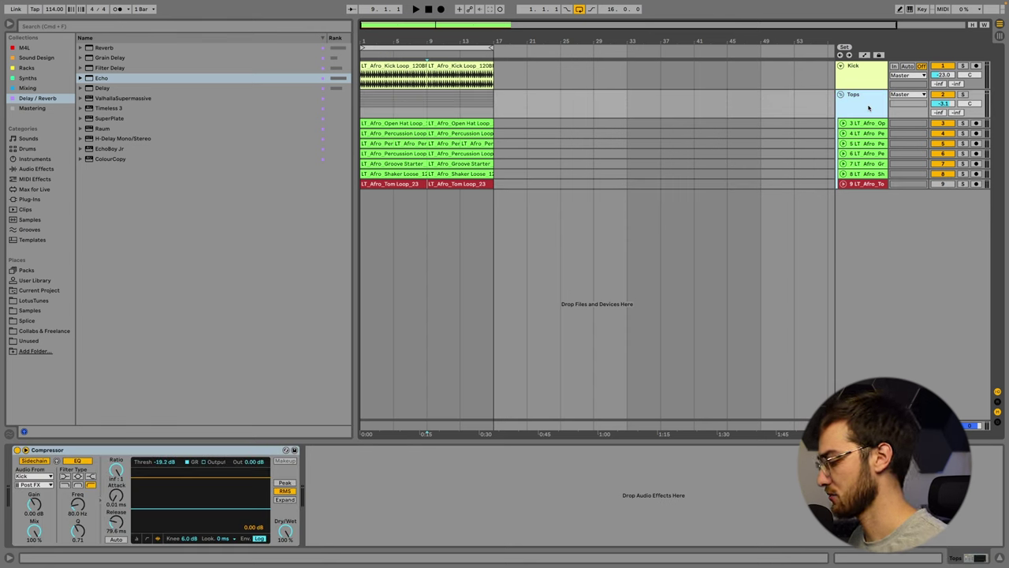
# Create a new MIDI track and load Omnisphere onto it from an 'omnis' browser search.
pyautogui.press('super+f')
pyautogui.write('omnis')
pyautogui.press('super+shift+t')
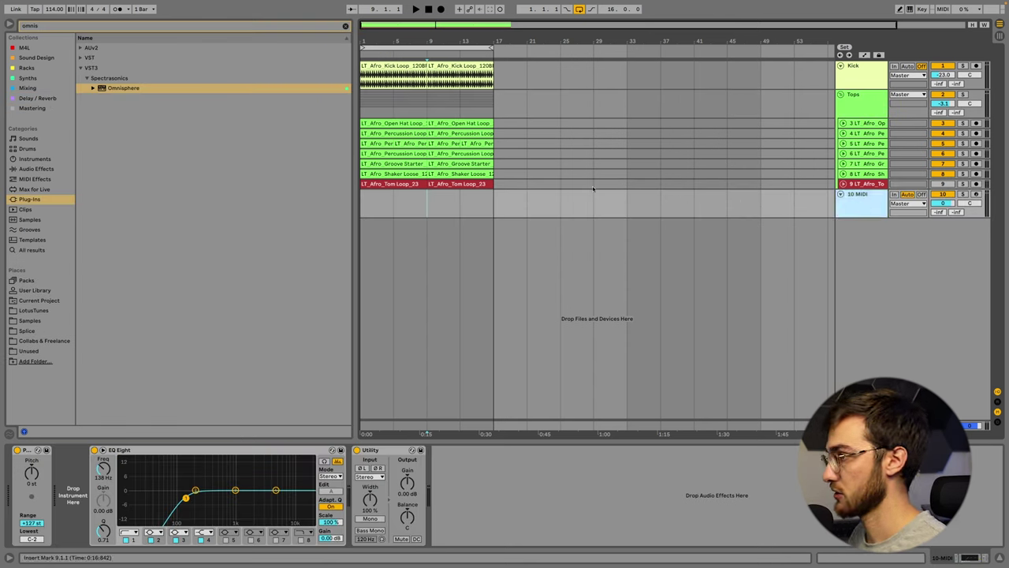
pyautogui.doubleClick(126, 89)
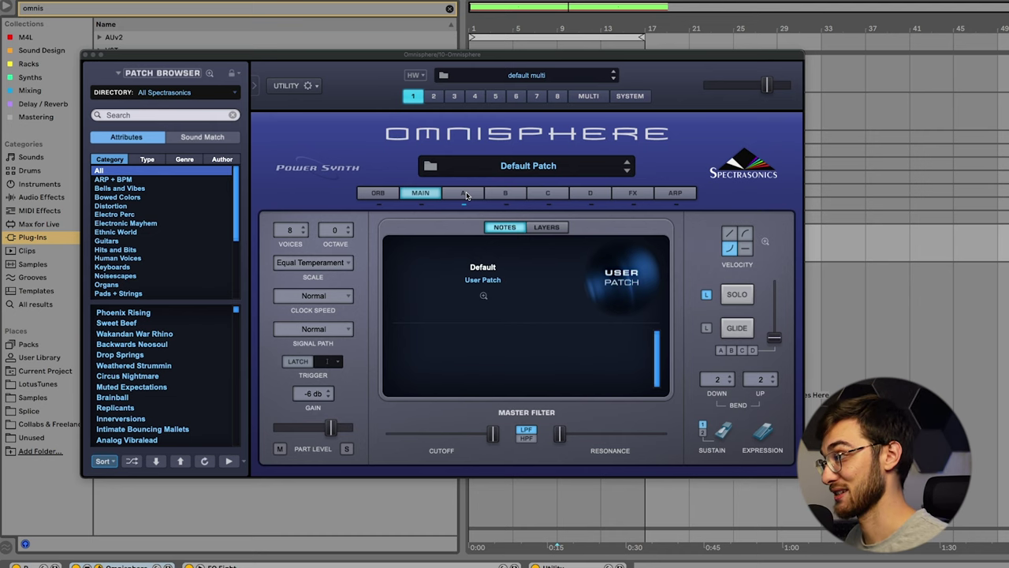
# Open layer A's soundsource browser on the Textures category and arm the Omnisphere track.
pyautogui.click(466, 195)
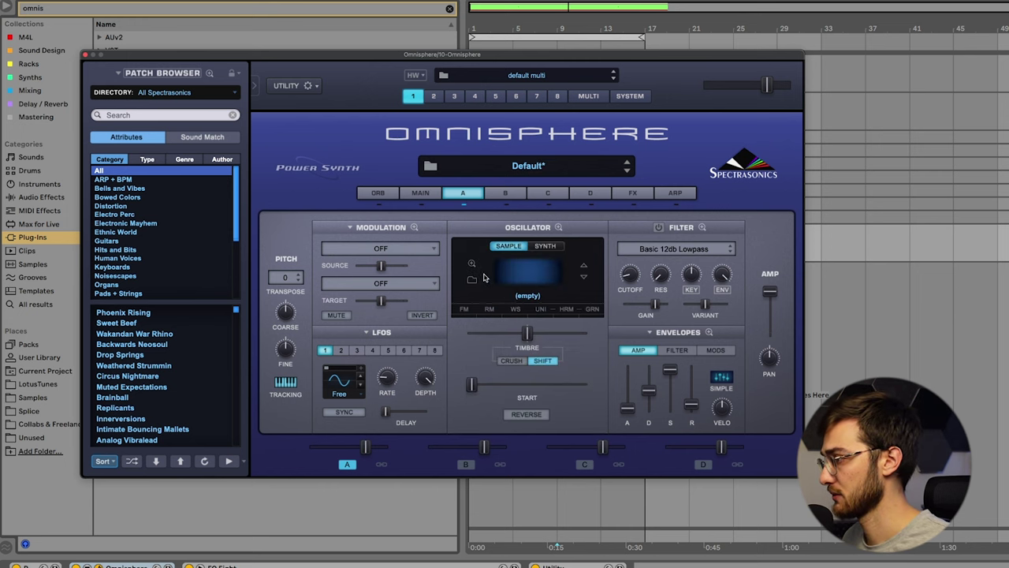
pyautogui.click(471, 285)
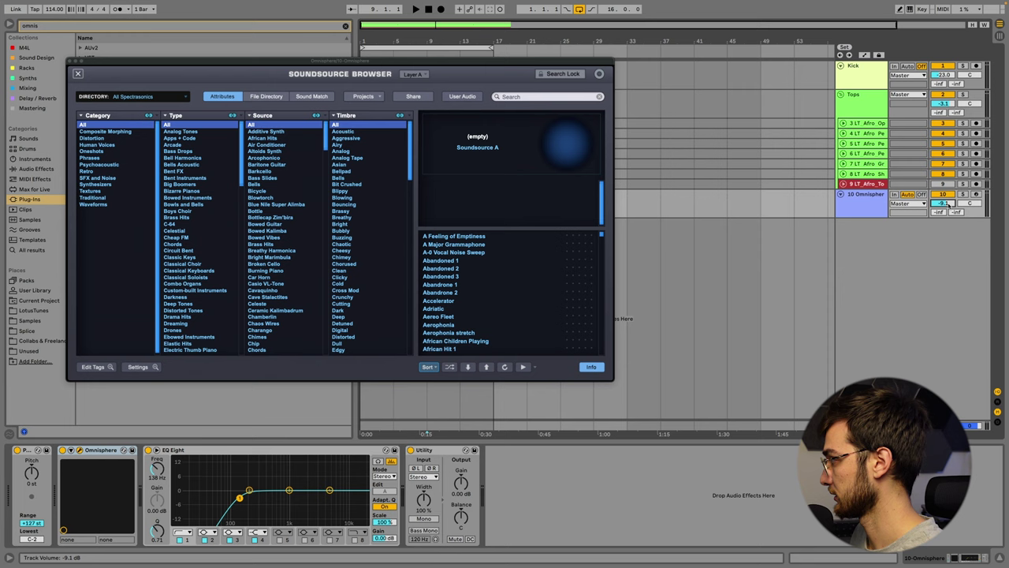
pyautogui.click(949, 203)
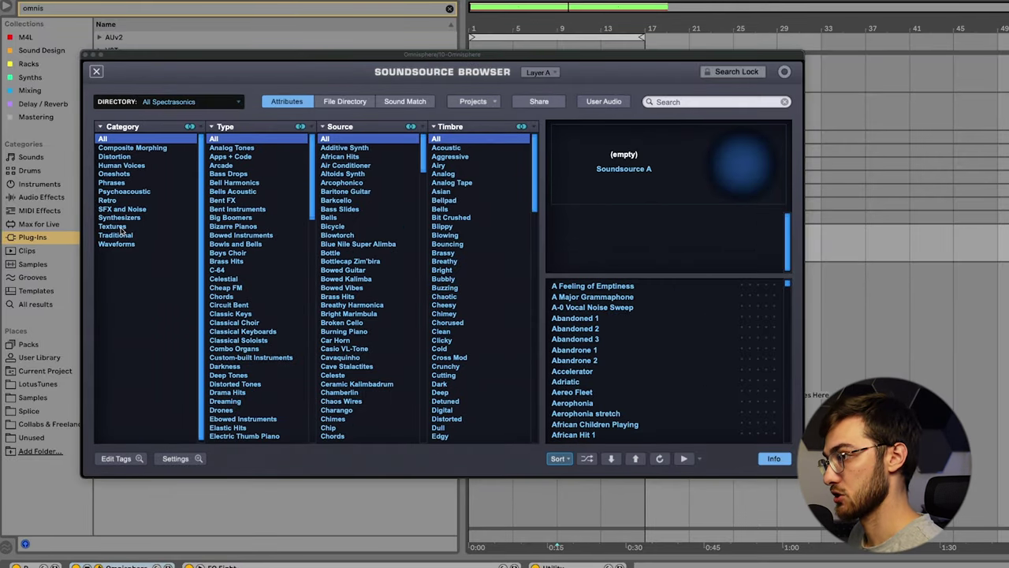
pyautogui.click(96, 193)
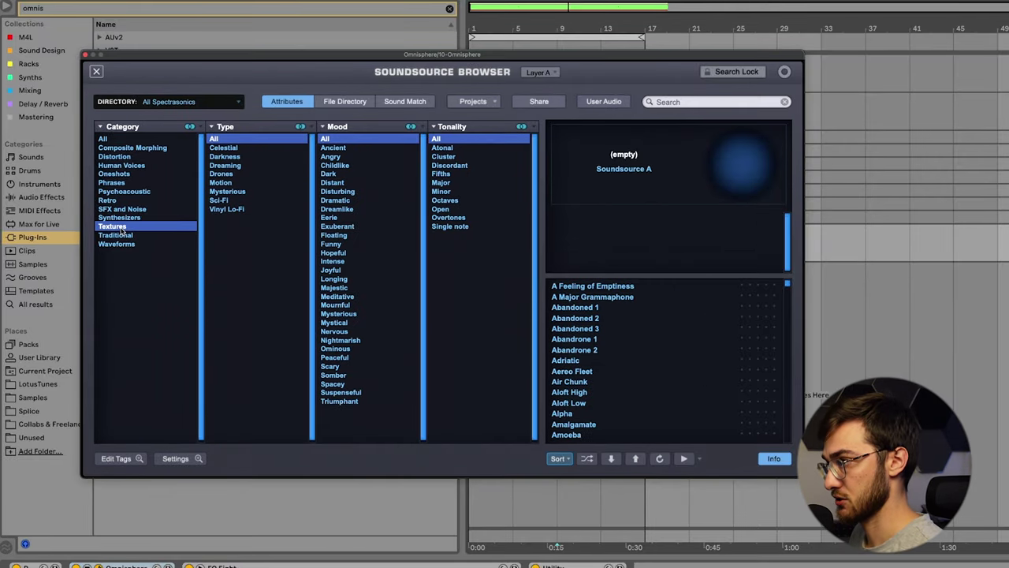
# Audition the textures A Feeling of Emptiness, Abandoned 3, Air Chunk, Amalgamate and Angels in the Desert.
pyautogui.click(593, 287)
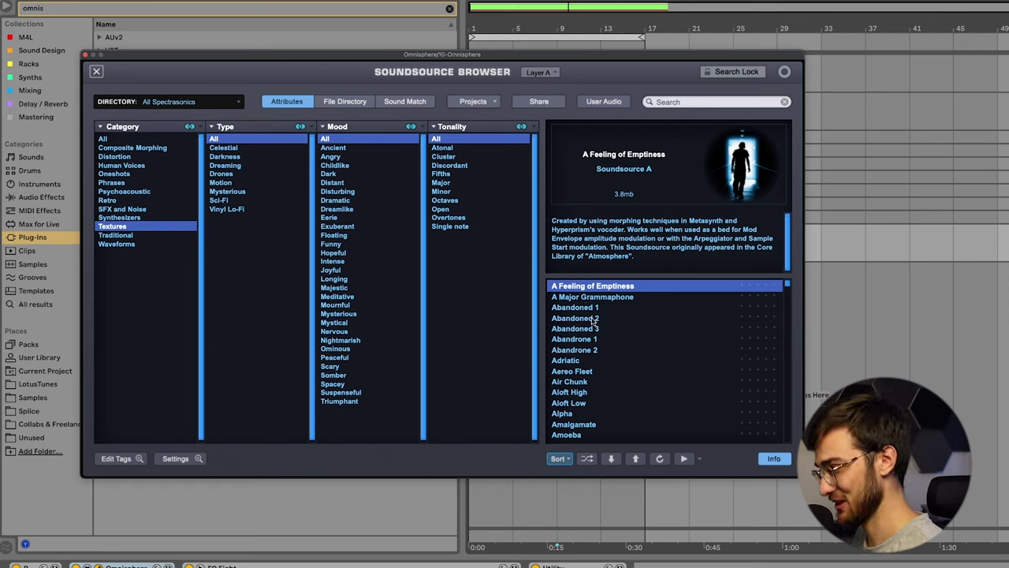
pyautogui.click(599, 329)
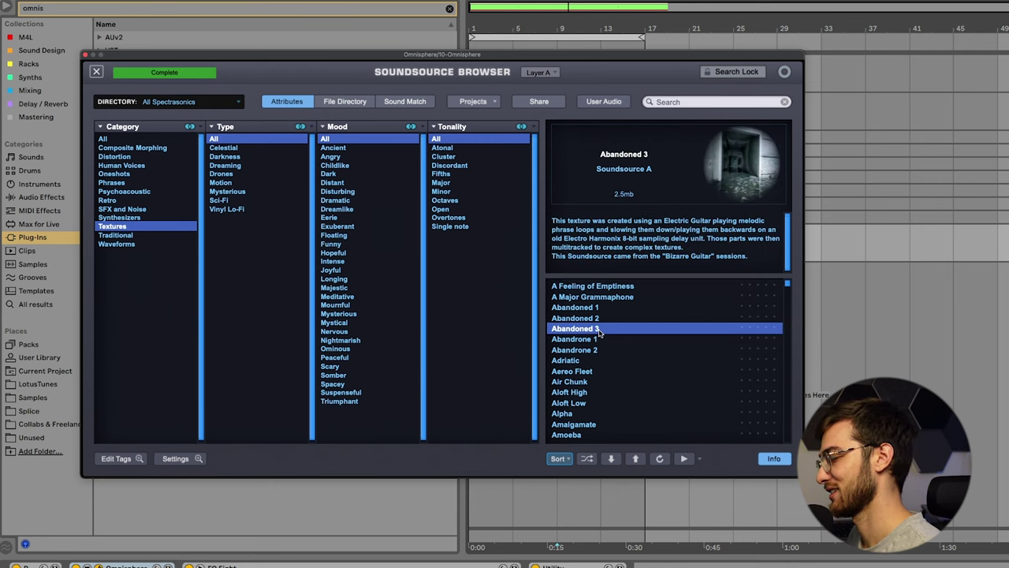
pyautogui.click(598, 381)
pyautogui.scroll(-2, 598, 386)
pyautogui.click(596, 402)
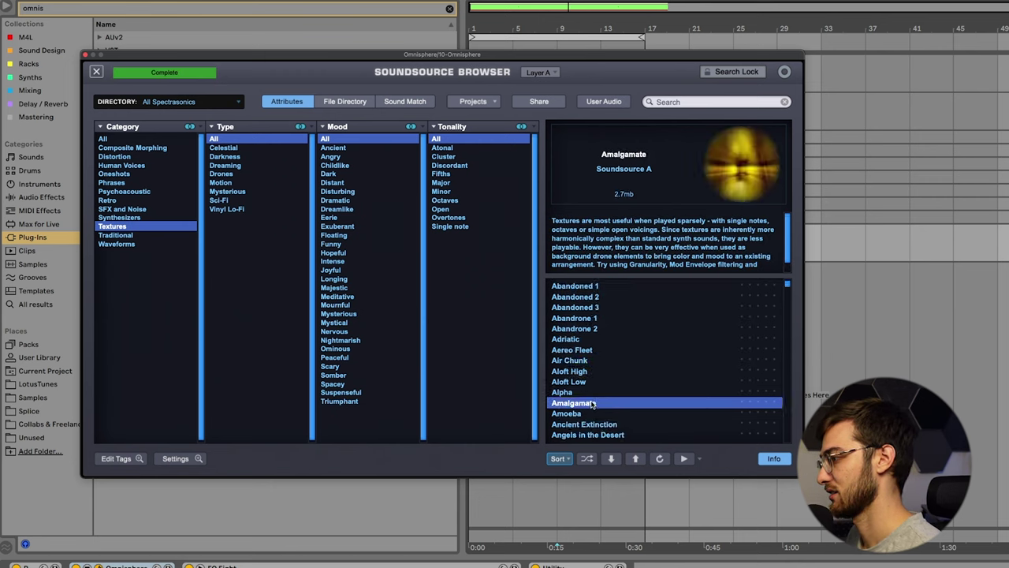
pyautogui.scroll(-3, 596, 403)
pyautogui.click(596, 402)
pyautogui.scroll(-3, 596, 403)
pyautogui.scroll(-1, 598, 416)
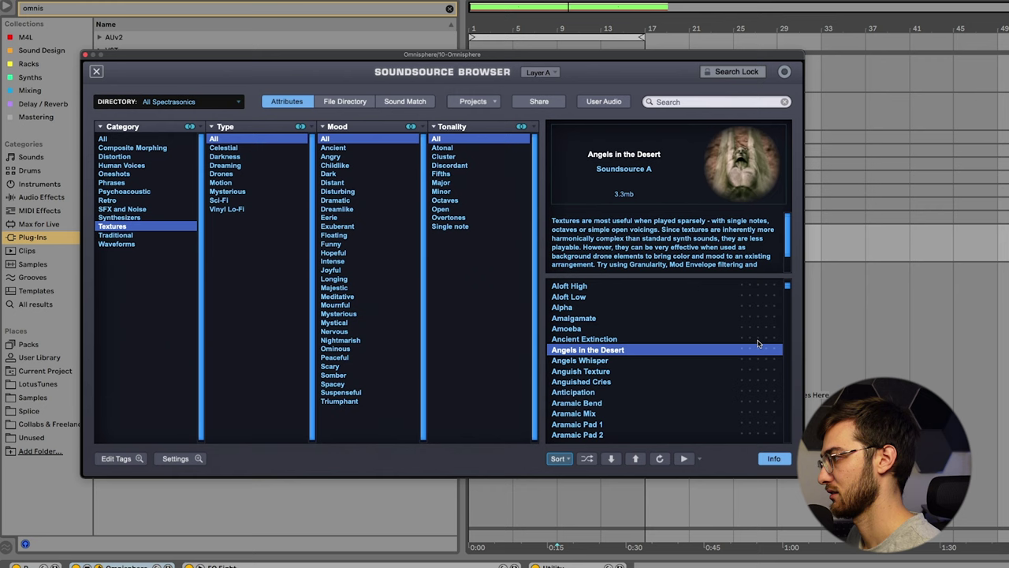
pyautogui.moveTo(787, 288); pyautogui.dragTo(787, 413)
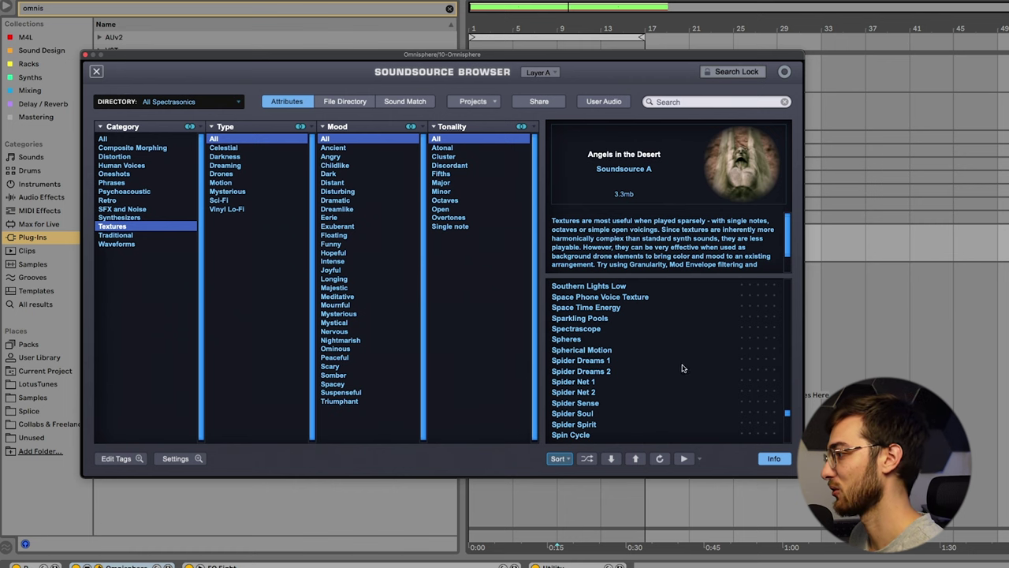
# Browse the Synthesizers, SFX and Noise, Psychoacoustic and Traditional categories, then load A Feeling of Emptiness.
pyautogui.click(120, 217)
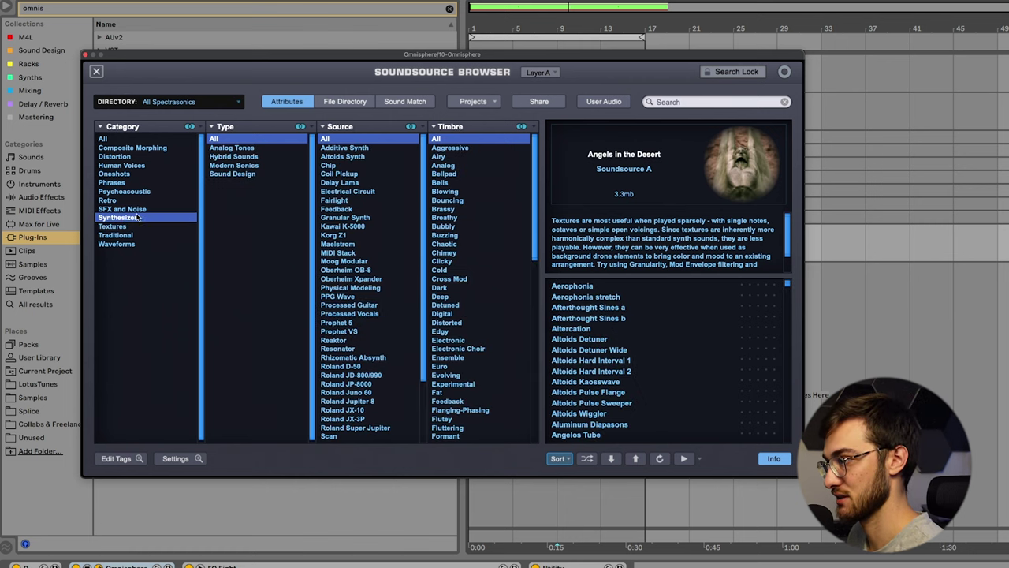
pyautogui.click(129, 210)
pyautogui.click(118, 191)
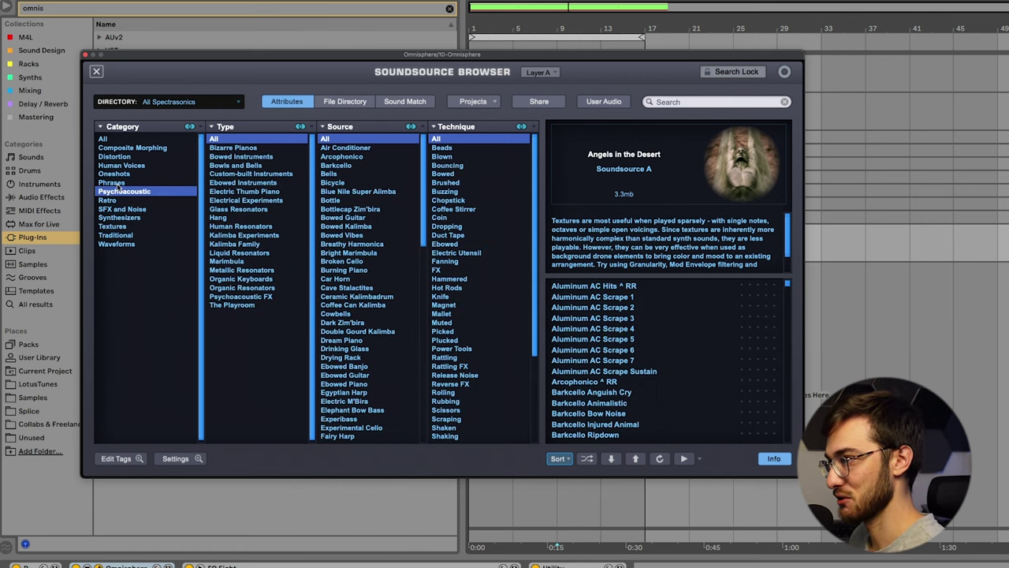
pyautogui.click(119, 235)
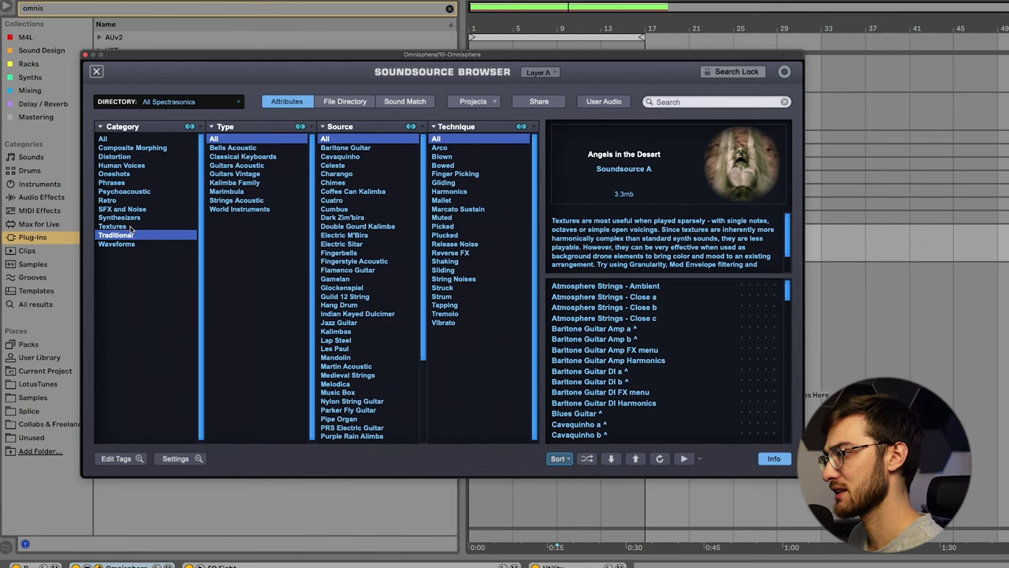
pyautogui.click(130, 226)
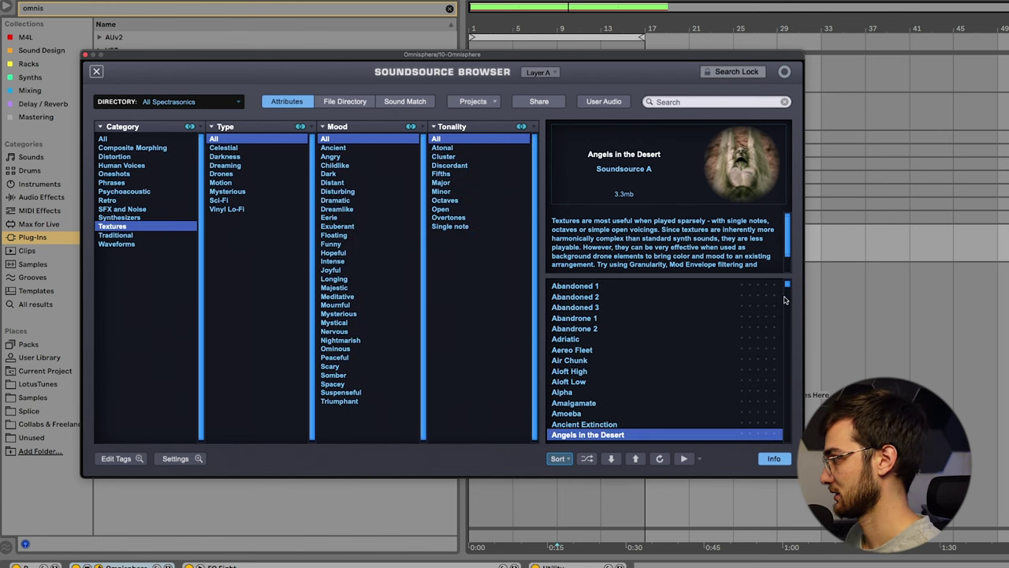
pyautogui.scroll(1, 616, 293)
pyautogui.click(616, 288)
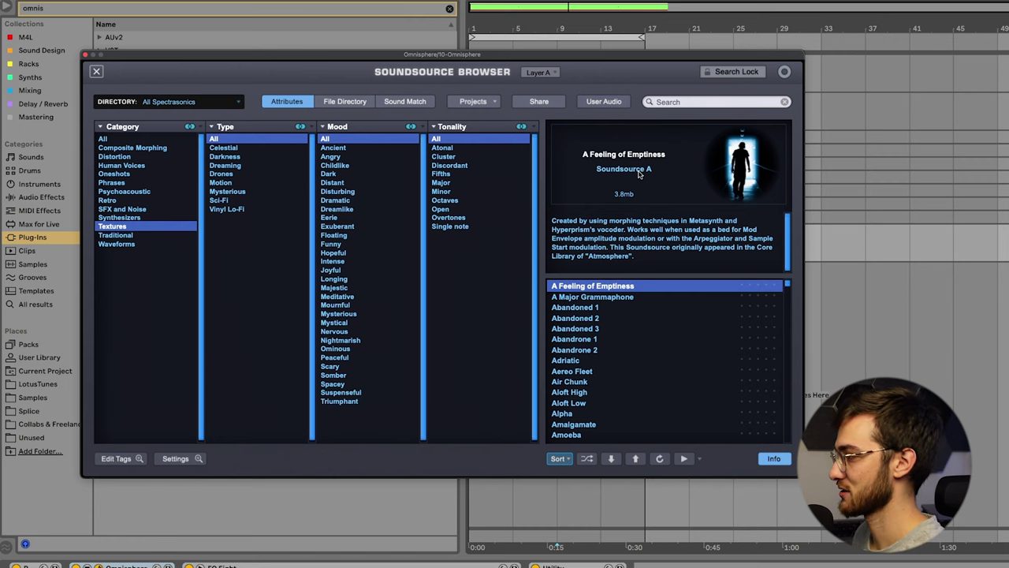
# Lengthen layer A's amp envelope attack and raise its release to 2.27 secs.
pyautogui.click(97, 72)
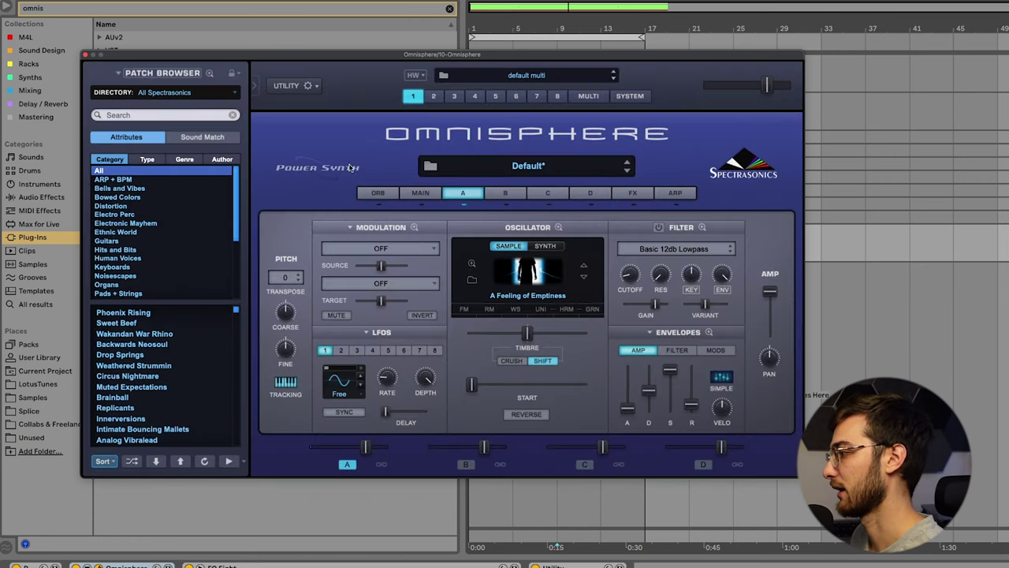
pyautogui.moveTo(627, 407); pyautogui.dragTo(631, 392)
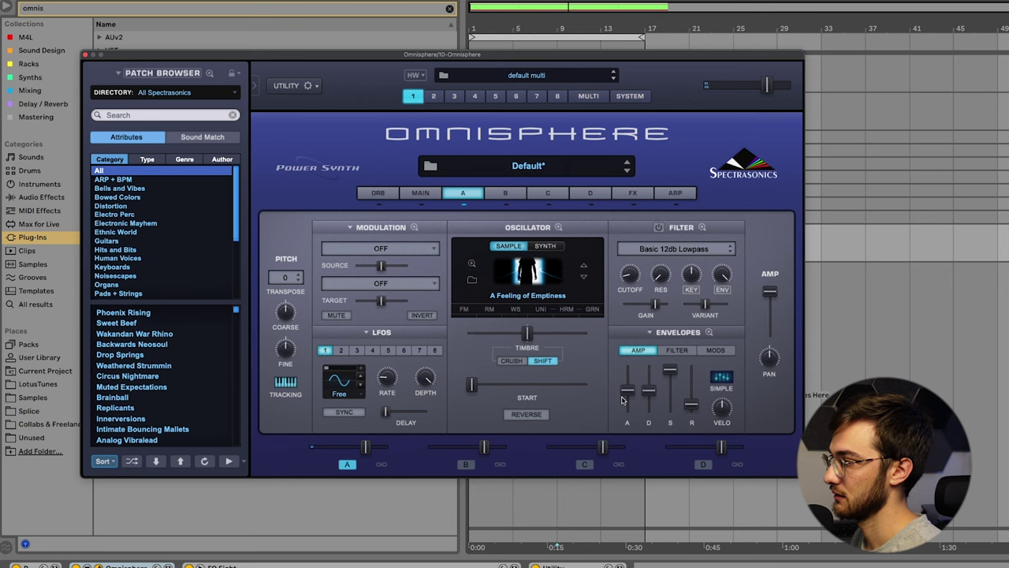
pyautogui.moveTo(626, 389)
pyautogui.mouseDown()
pyautogui.moveTo(627, 377)
pyautogui.moveTo(628, 387)
pyautogui.mouseUp()
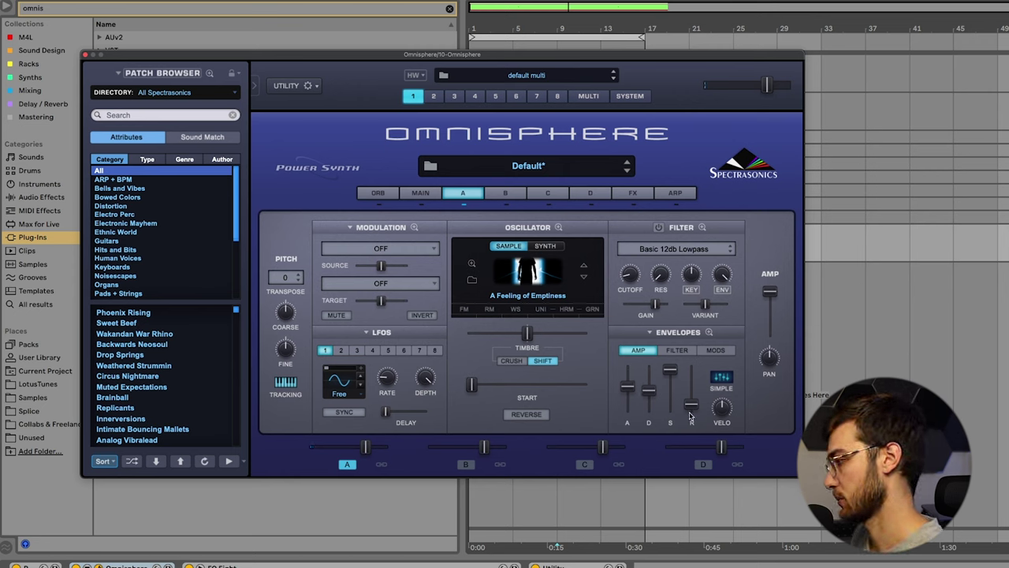
pyautogui.moveTo(694, 409); pyautogui.dragTo(694, 390)
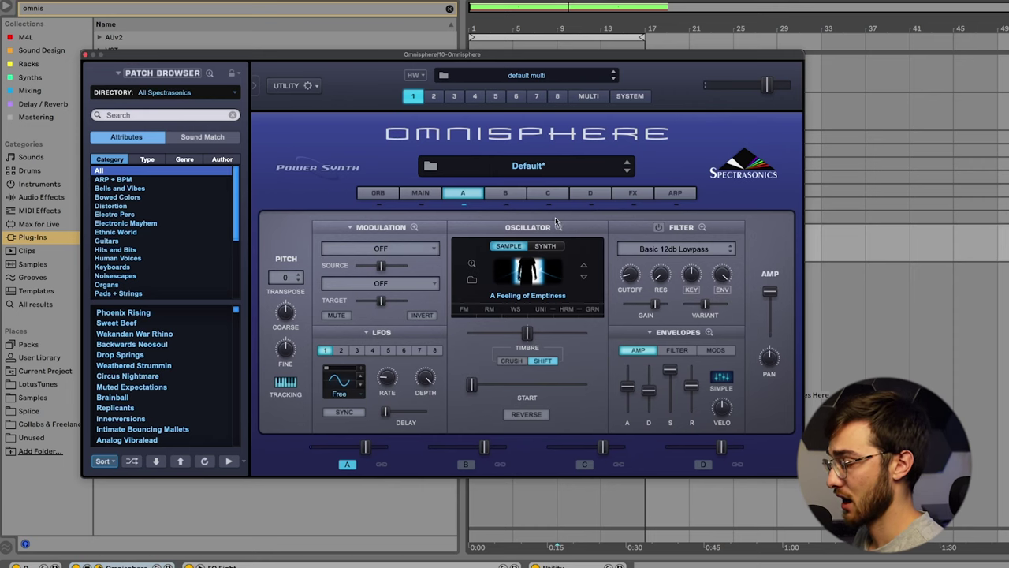
# Open layer B's oscillator soundsource browser filtered to the Textures category.
pyautogui.click(507, 194)
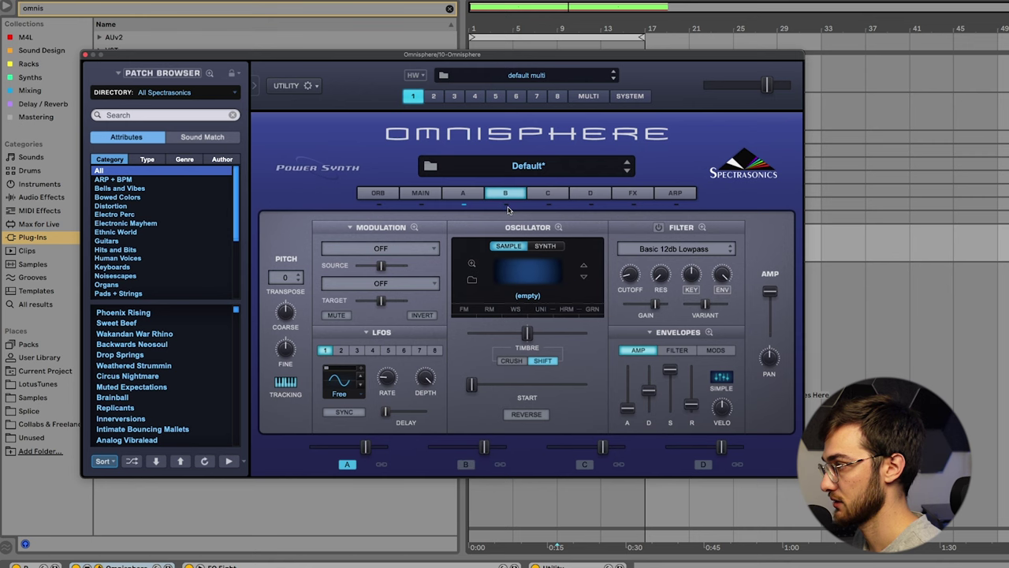
pyautogui.click(473, 282)
pyautogui.click(113, 226)
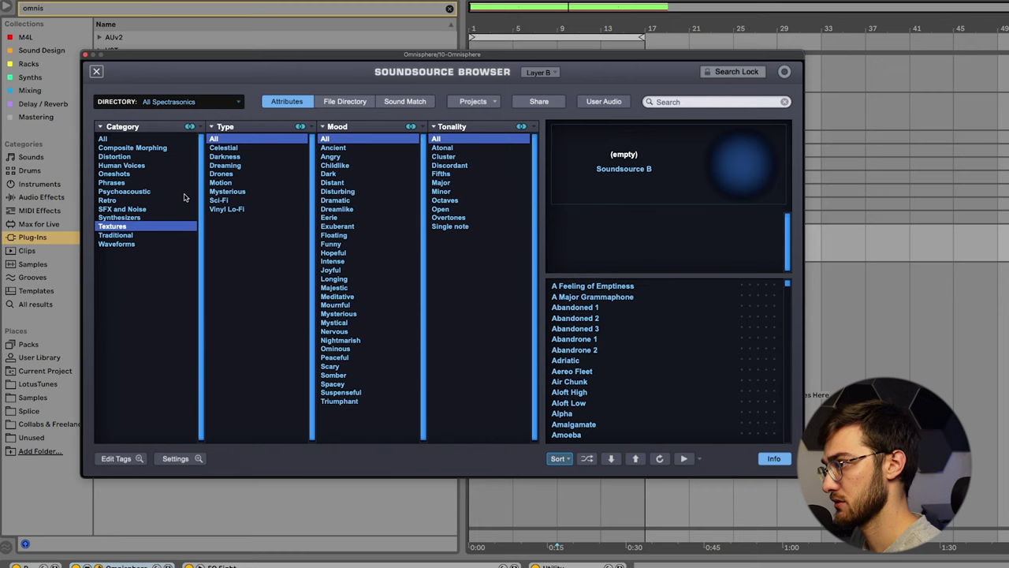
pyautogui.scroll(-2, 593, 332)
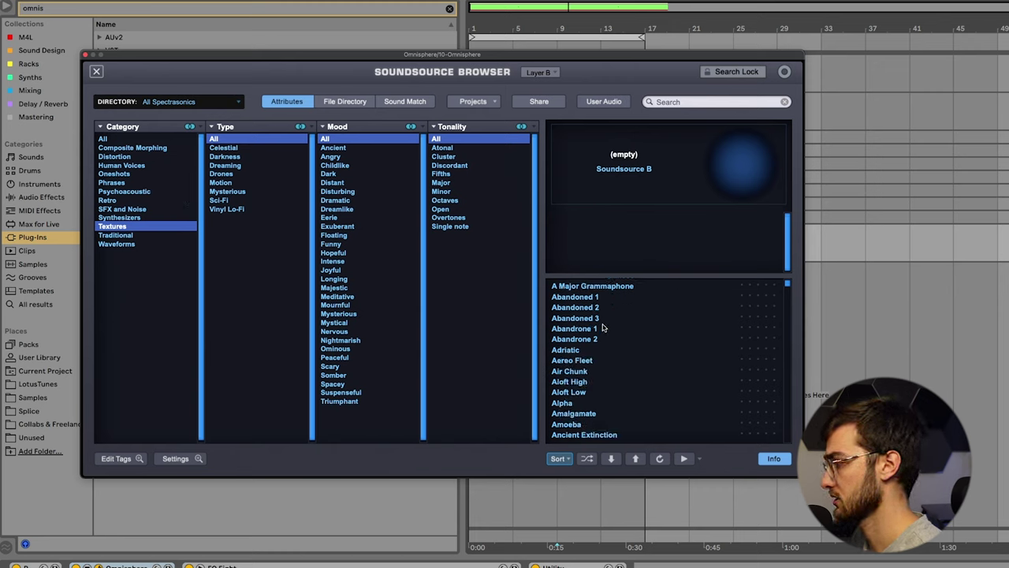
pyautogui.scroll(2, 593, 332)
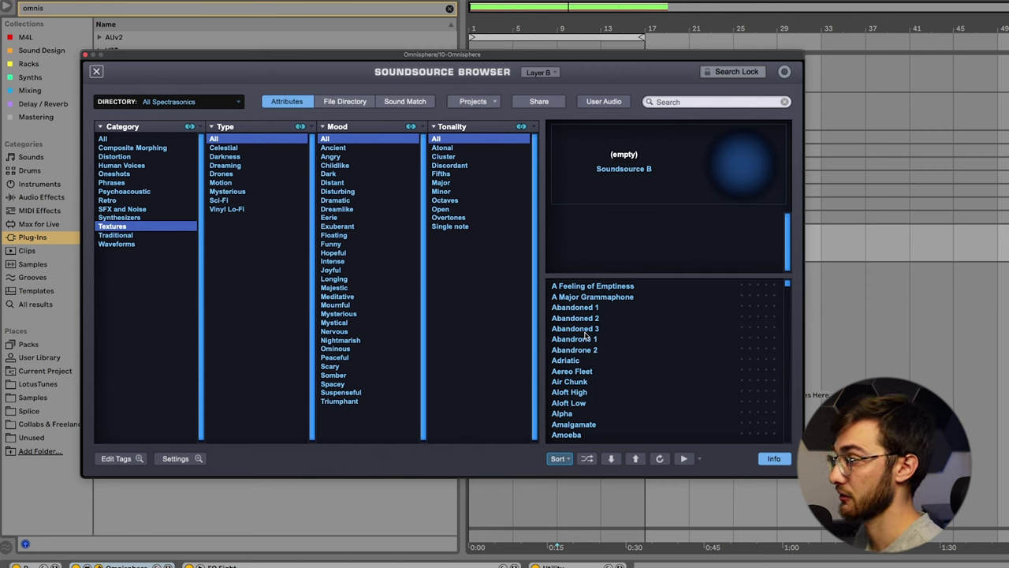
# Audition Abandoned 3, Air Chunk, Ancient Extinction and Aramaic Pad 1, then load Aramaic Bend into layer B.
pyautogui.click(585, 330)
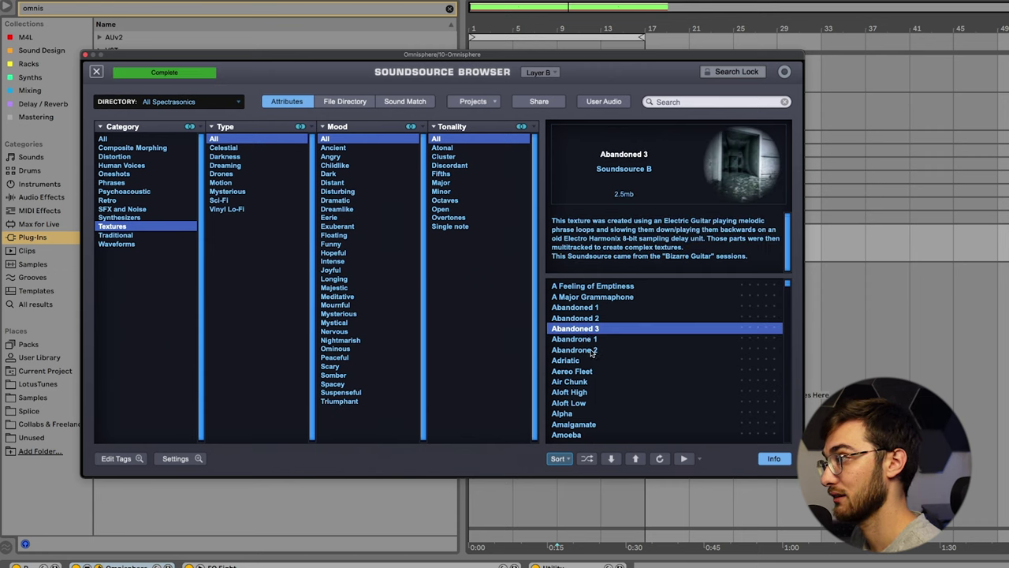
pyautogui.scroll(-2, 591, 351)
pyautogui.click(596, 361)
pyautogui.scroll(-1, 598, 394)
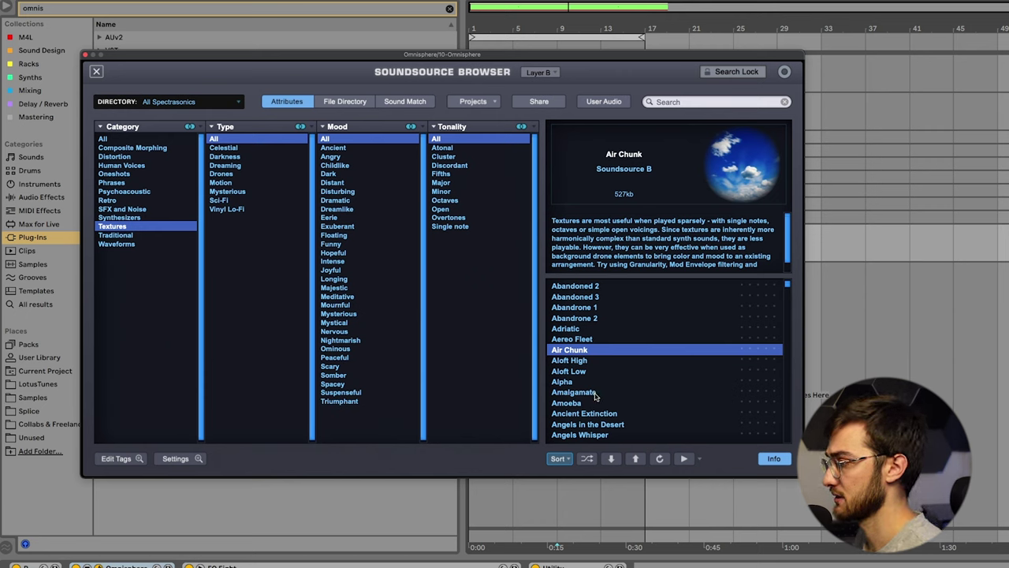
pyautogui.scroll(-2, 597, 394)
pyautogui.click(597, 392)
pyautogui.scroll(-8, 597, 394)
pyautogui.click(599, 392)
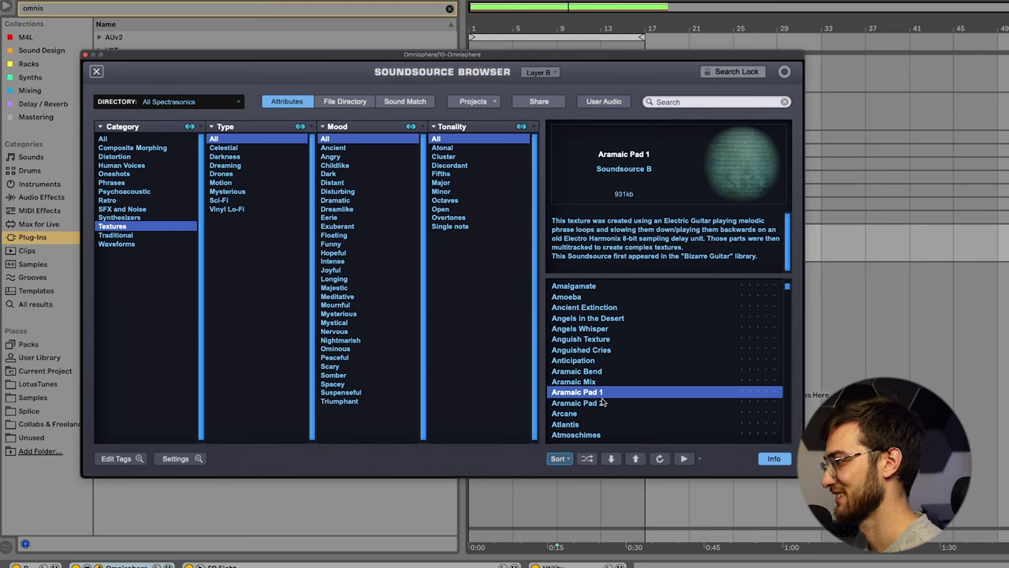
pyautogui.click(600, 373)
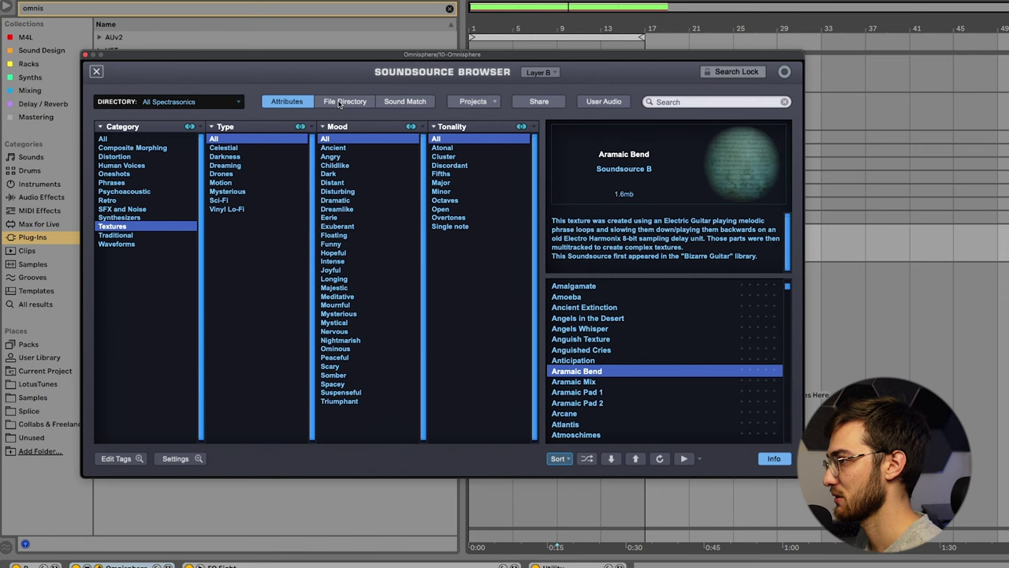
pyautogui.click(97, 71)
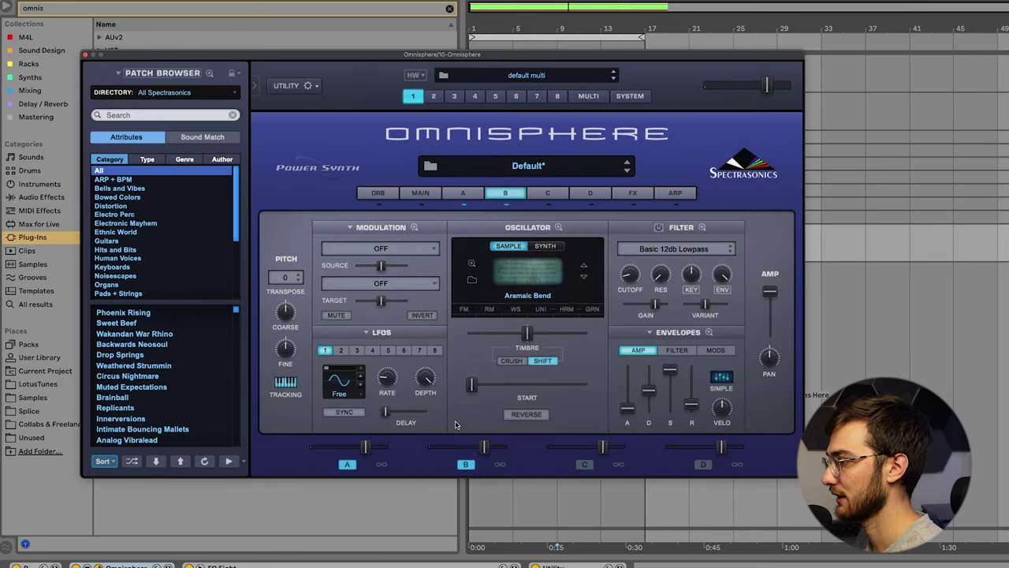
# Lower layer B's level slightly and layer A's to about -1.57 dB, soloing each layer to compare.
pyautogui.moveTo(485, 449); pyautogui.dragTo(476, 448)
pyautogui.moveTo(365, 447)
pyautogui.mouseDown()
pyautogui.moveTo(354, 447)
pyautogui.moveTo(364, 447)
pyautogui.mouseUp()
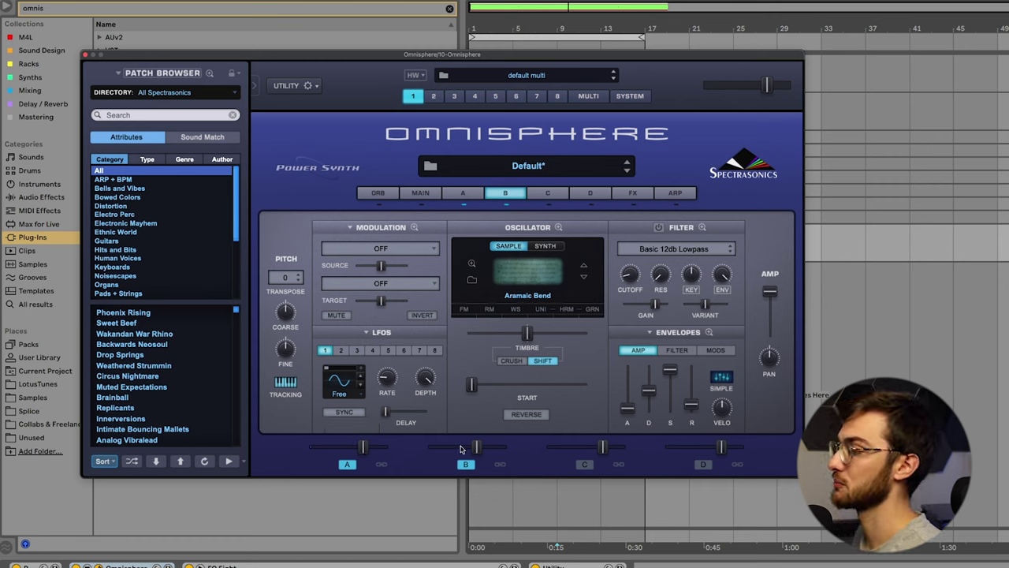
pyautogui.click(355, 465)
pyautogui.click(466, 464)
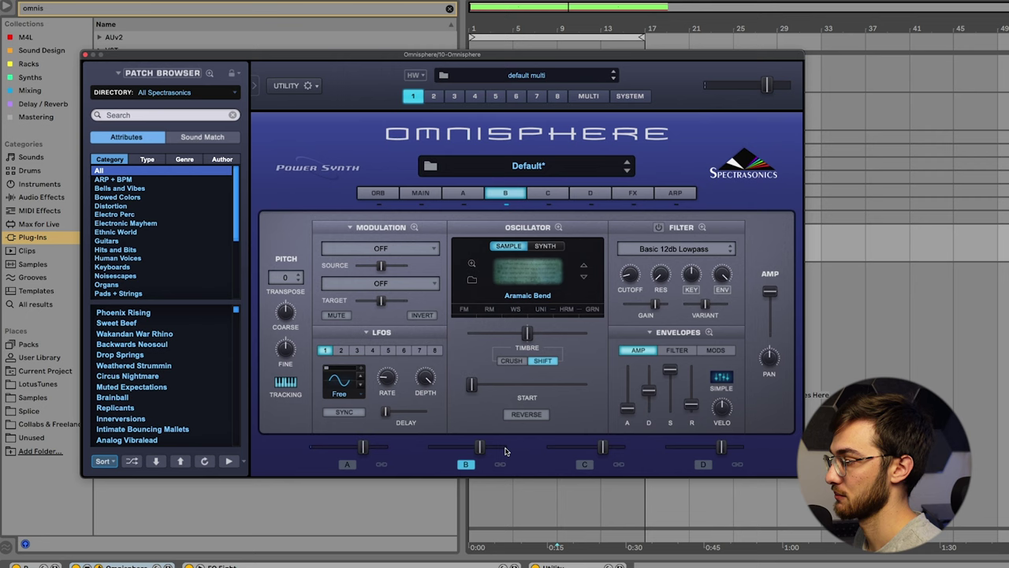
pyautogui.click(348, 465)
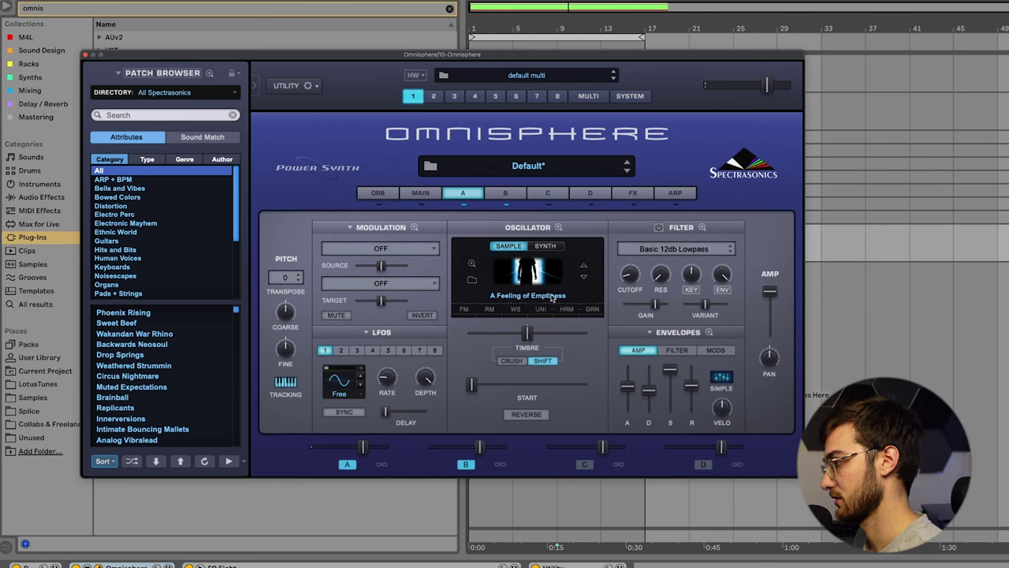
# Lengthen layer B's amp envelope attack and release.
pyautogui.click(506, 194)
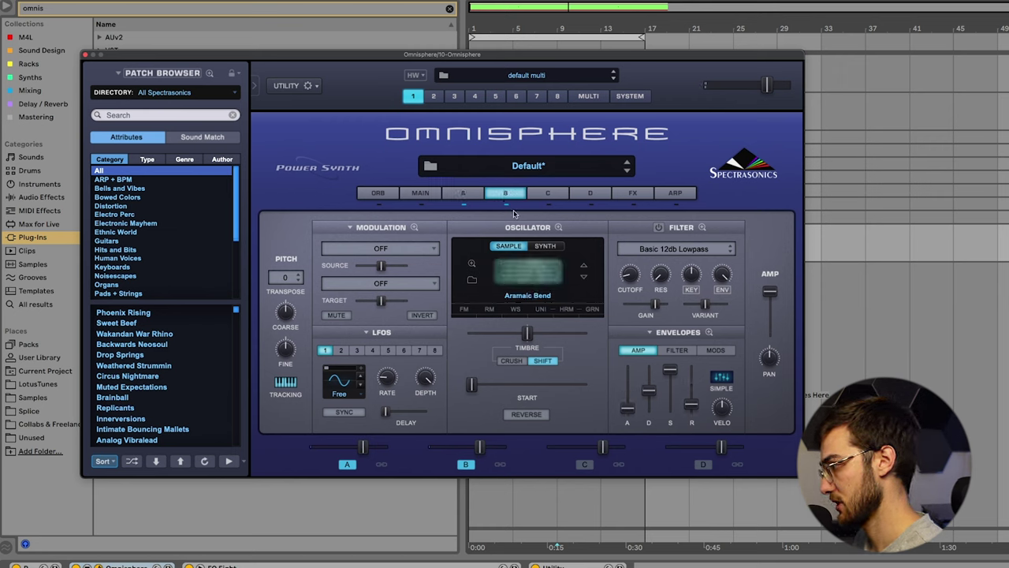
pyautogui.moveTo(628, 408); pyautogui.dragTo(628, 390)
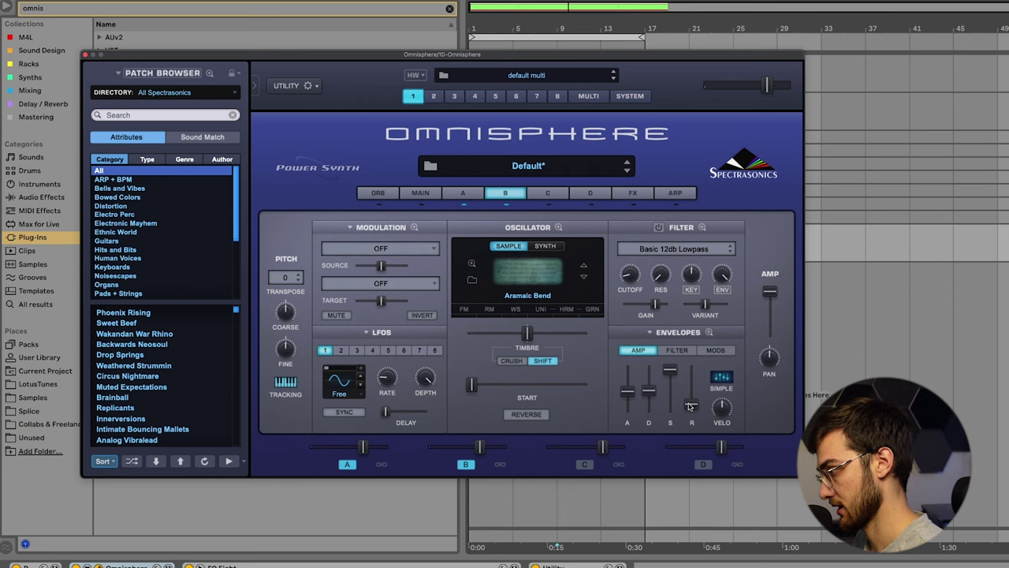
pyautogui.moveTo(690, 406); pyautogui.dragTo(690, 391)
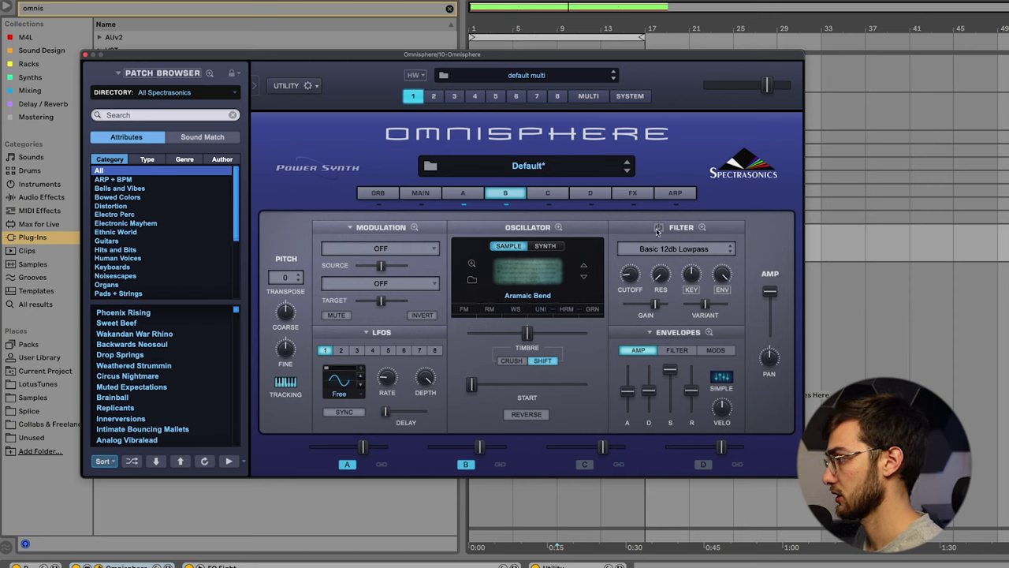
# Set layer B's filter type to HPF Juicy 12db from the Highpass Filters list.
pyautogui.click(661, 250)
pyautogui.moveTo(659, 251)
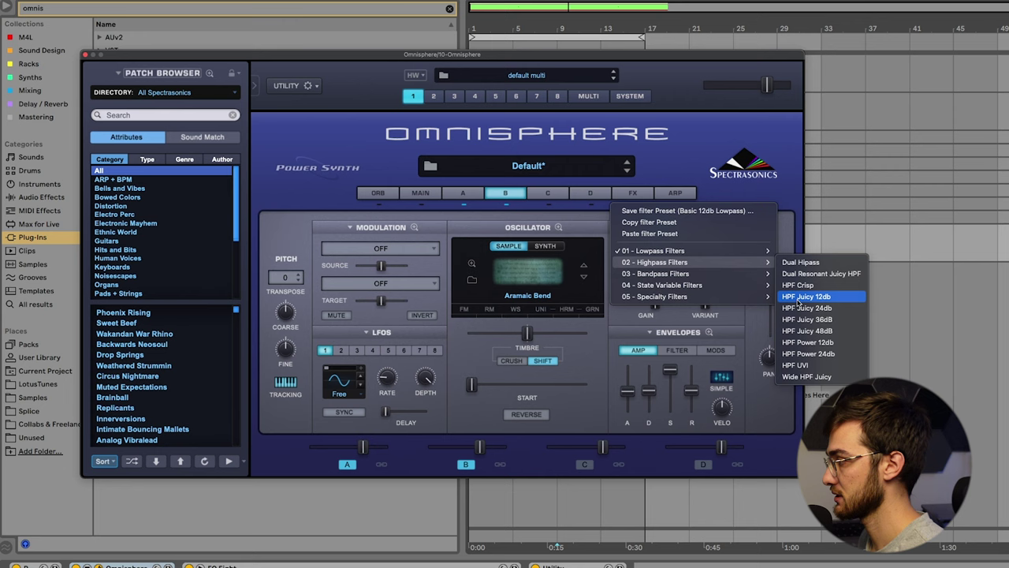
pyautogui.click(799, 300)
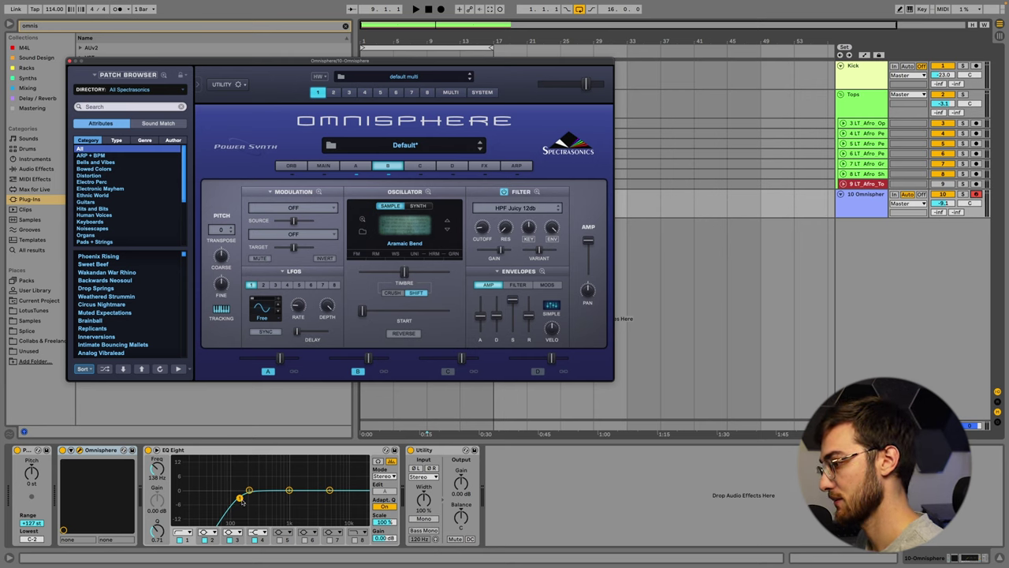
# Turn off EQ Eight band 1 and try a band 8 low-pass swept to 2.50 kHz.
pyautogui.moveTo(241, 501); pyautogui.dragTo(277, 498)
pyautogui.click(330, 490)
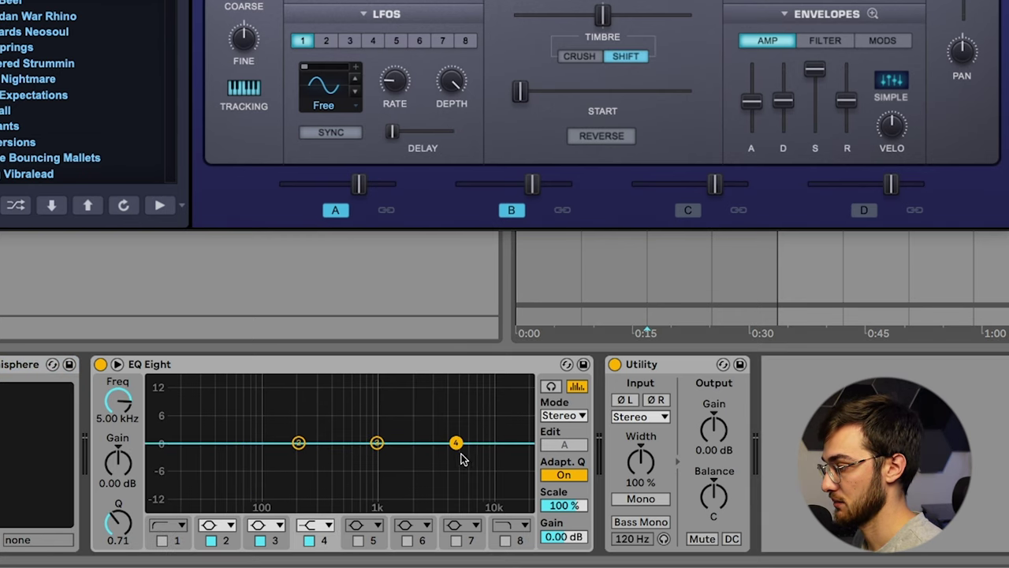
pyautogui.click(505, 540)
pyautogui.moveTo(515, 459); pyautogui.dragTo(494, 459)
pyautogui.click(506, 540)
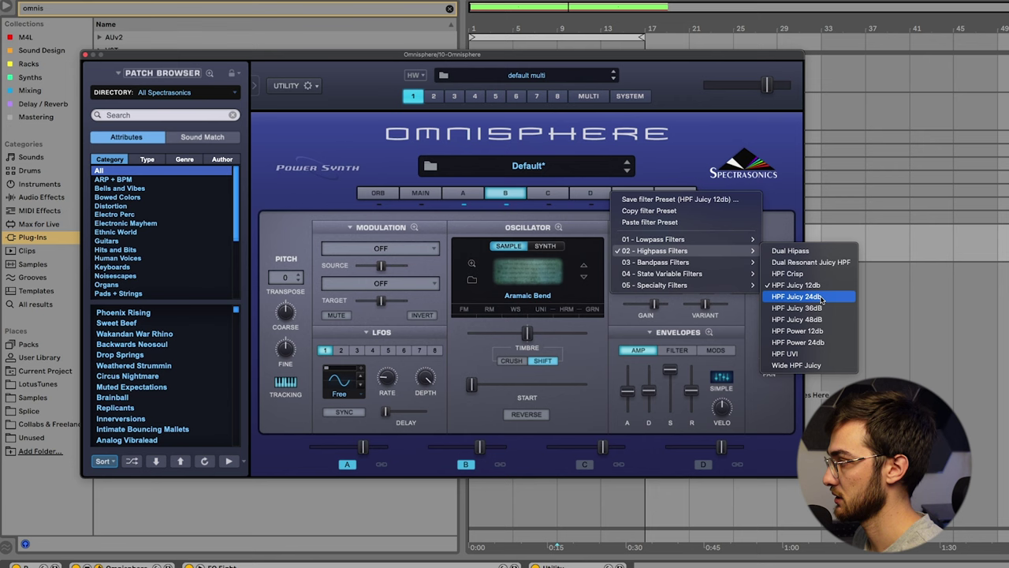
# Lower band 8's low-pass cutoff further and give it the steep 48 dB slope.
pyautogui.click(818, 287)
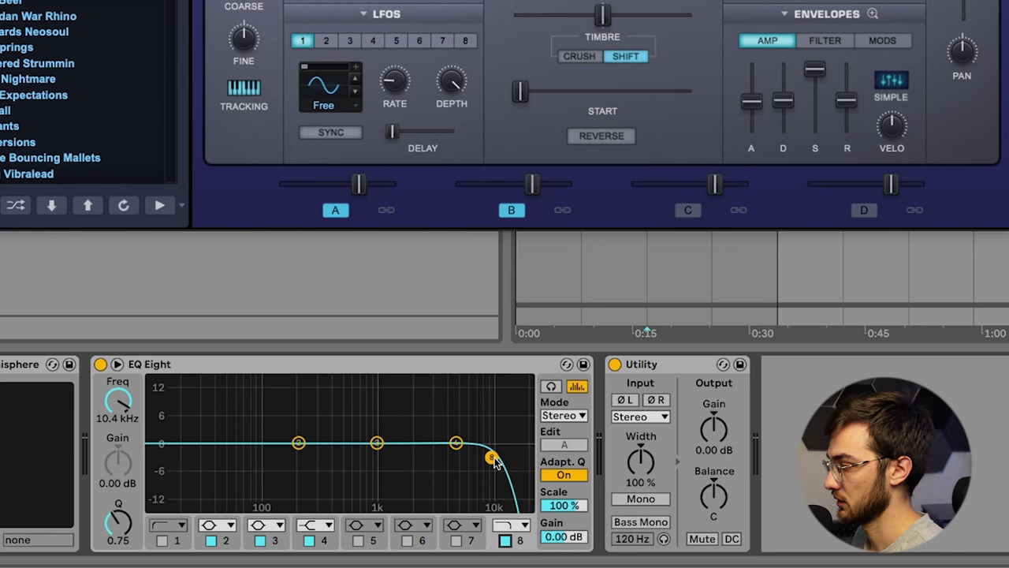
pyautogui.moveTo(468, 458); pyautogui.dragTo(376, 455)
pyautogui.click(511, 524)
pyautogui.click(511, 508)
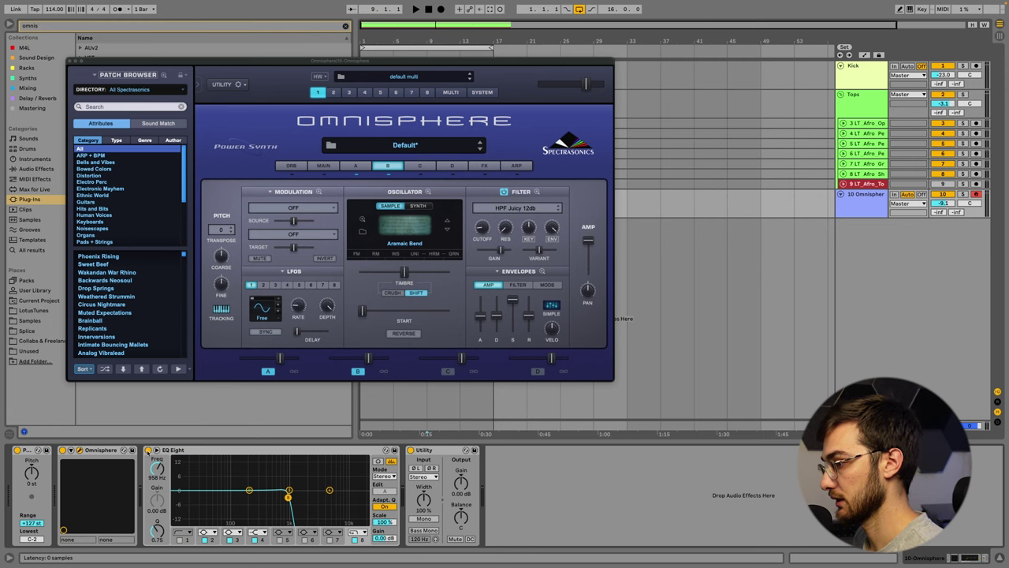
# Bypass EQ Eight and sweep layer B's highpass cutoff down, then back up to about 3.9 kHz.
pyautogui.click(148, 449)
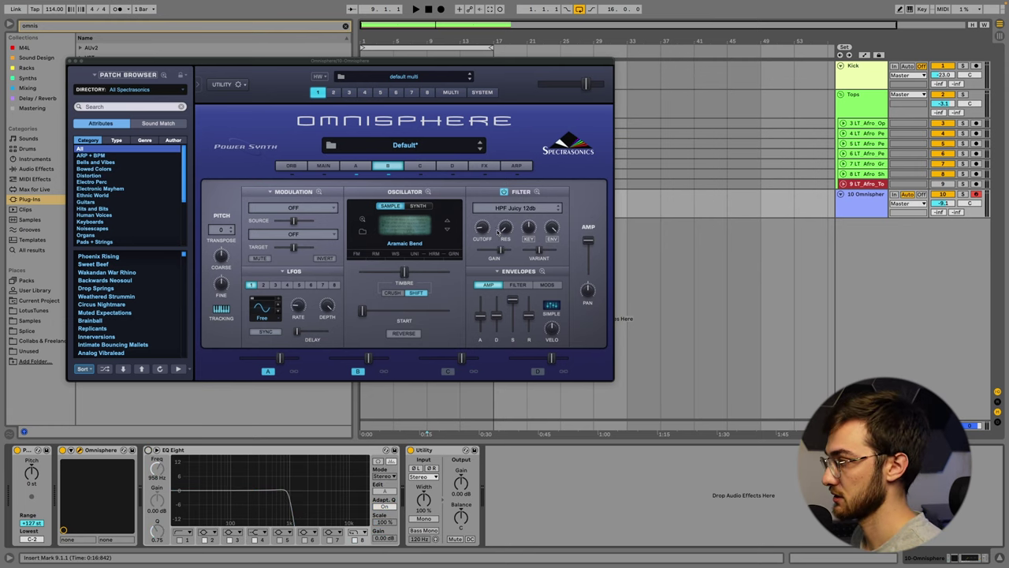
pyautogui.moveTo(487, 228); pyautogui.dragTo(486, 239)
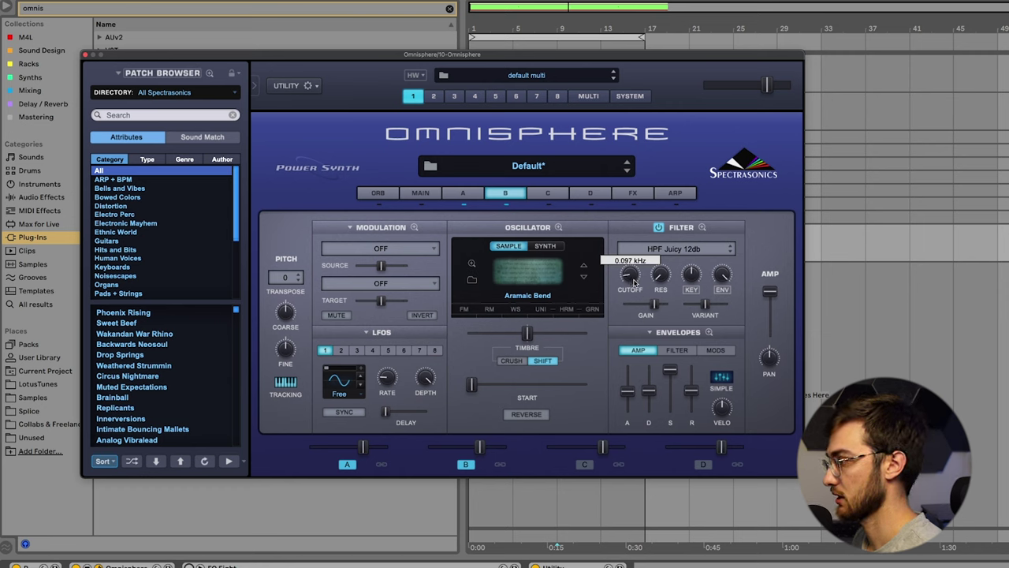
pyautogui.moveTo(638, 293); pyautogui.dragTo(612, 209)
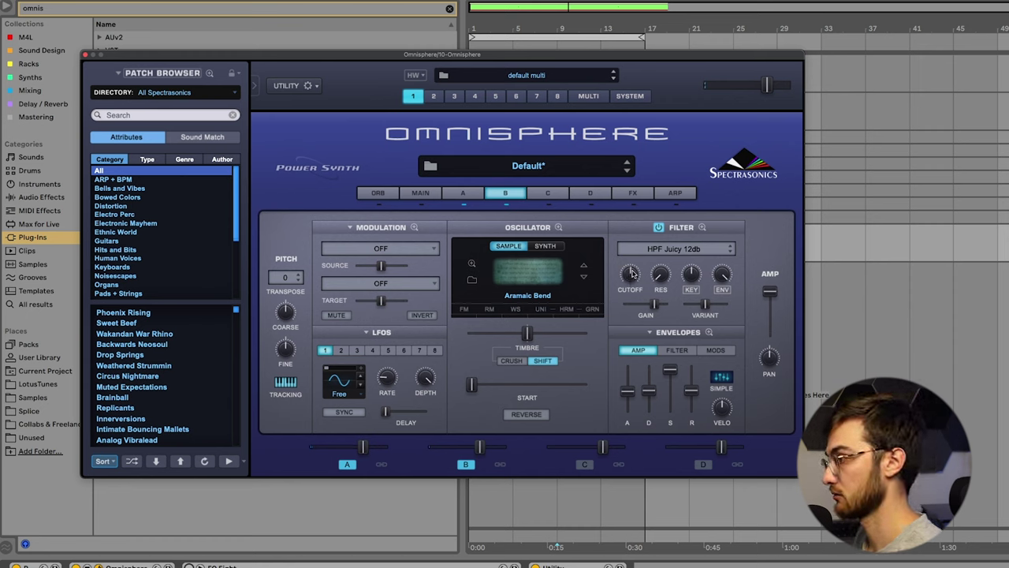
# Modulate layer B's filter cutoff with LFO1 and reduce the modulation amount.
pyautogui.rightClick(631, 273)
pyautogui.moveTo(658, 298)
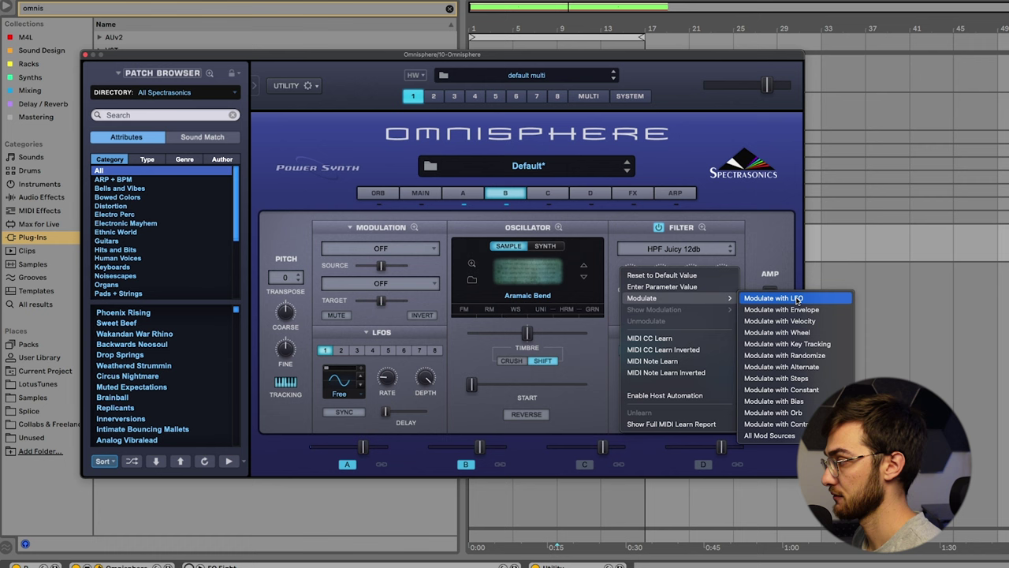
pyautogui.click(796, 300)
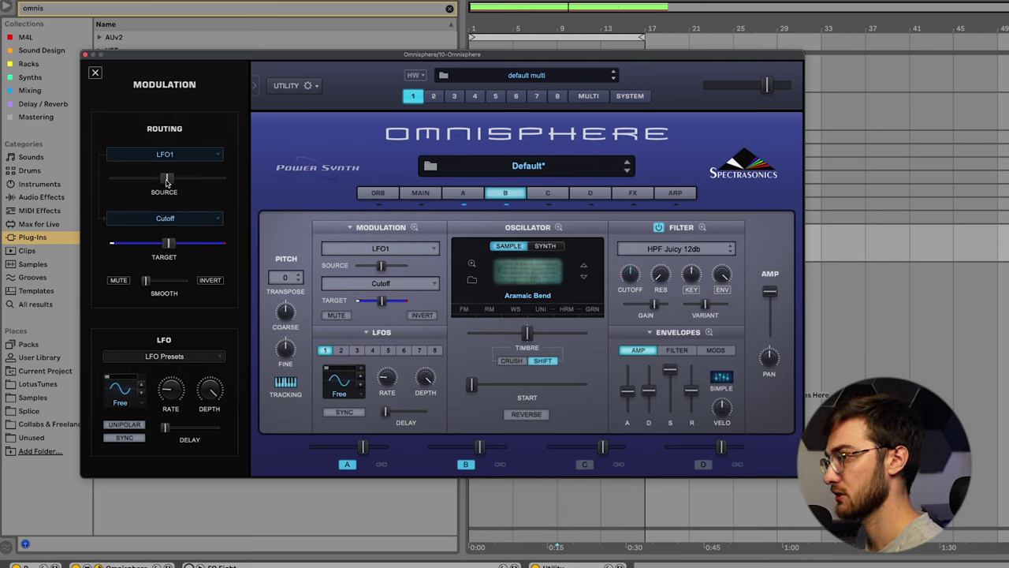
pyautogui.moveTo(166, 182)
pyautogui.mouseDown()
pyautogui.moveTo(196, 182)
pyautogui.moveTo(120, 182)
pyautogui.moveTo(206, 183)
pyautogui.moveTo(165, 186)
pyautogui.mouseUp()
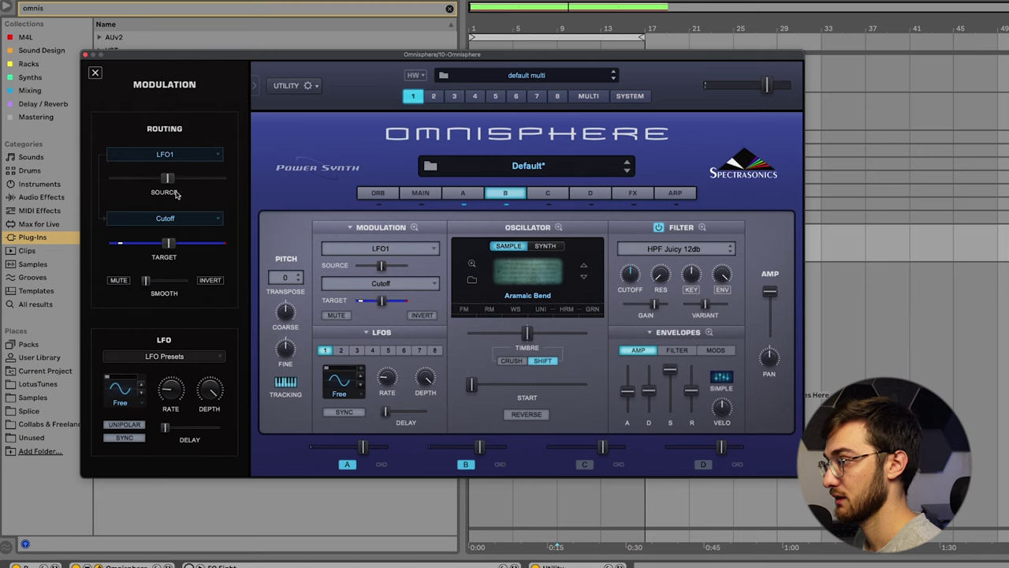
pyautogui.moveTo(170, 183); pyautogui.dragTo(146, 180)
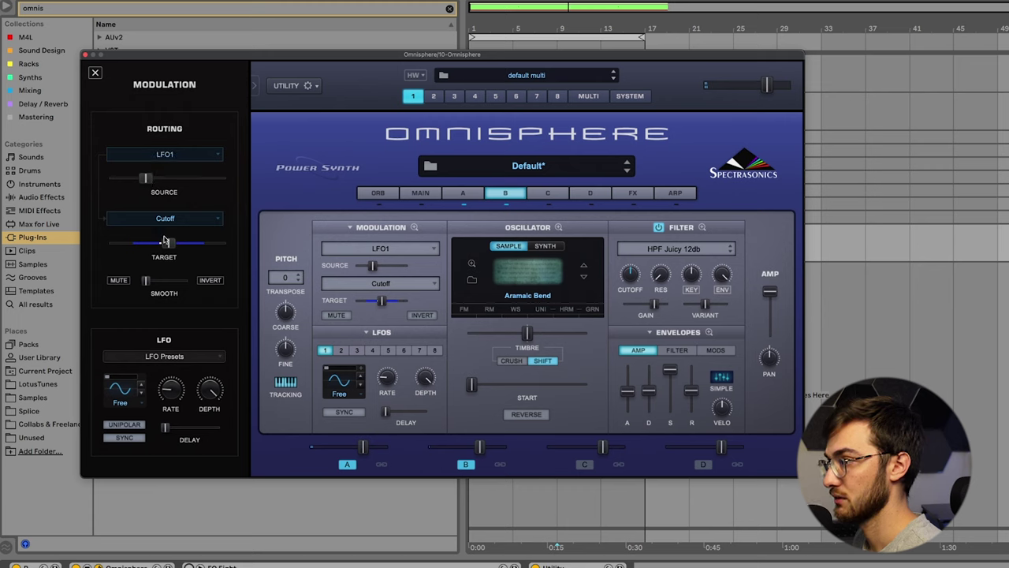
# Set modulation smoothing to 0.650, the cutoff target near 2.005 kHz and LFO depth 0.545.
pyautogui.moveTo(146, 283); pyautogui.dragTo(172, 285)
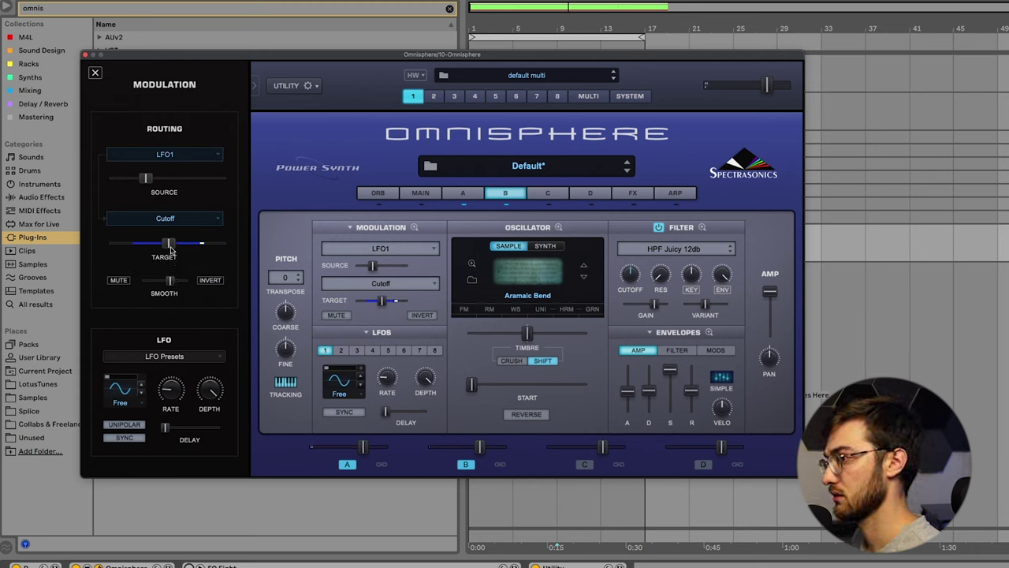
pyautogui.moveTo(168, 244)
pyautogui.mouseDown()
pyautogui.moveTo(156, 246)
pyautogui.moveTo(188, 247)
pyautogui.moveTo(161, 247)
pyautogui.mouseUp()
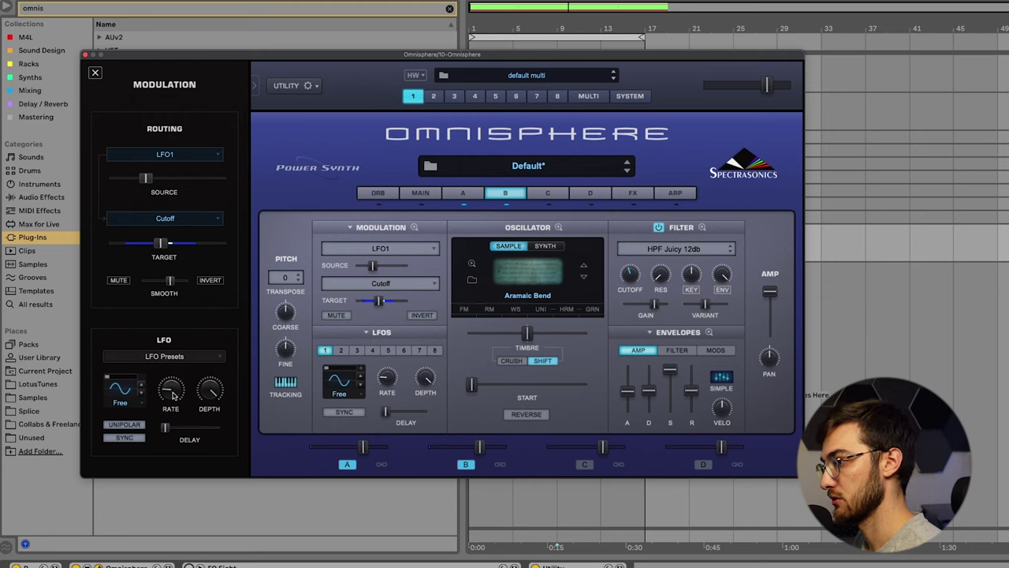
pyautogui.moveTo(174, 396); pyautogui.dragTo(181, 370)
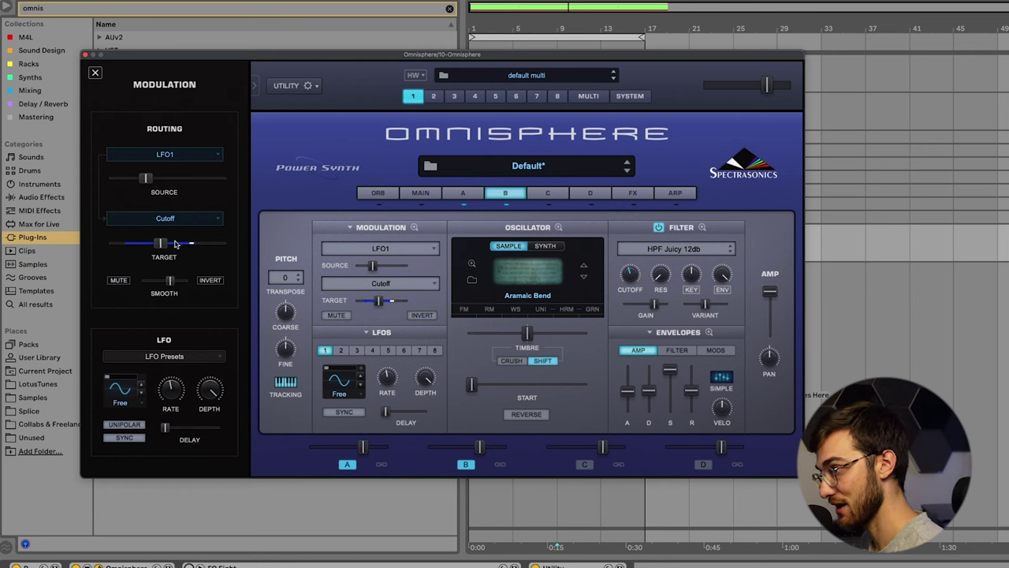
pyautogui.moveTo(175, 386)
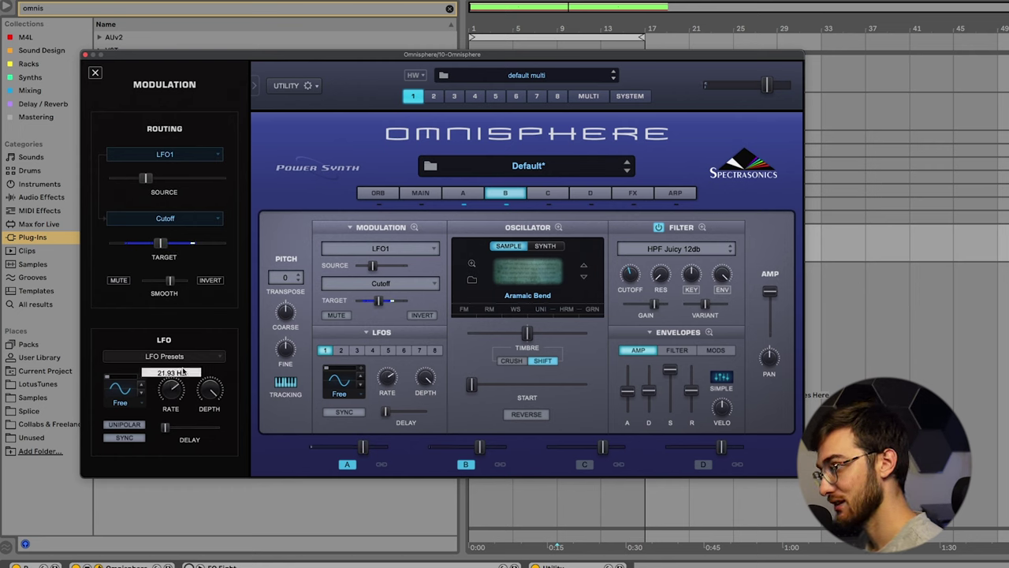
pyautogui.moveTo(213, 394); pyautogui.dragTo(209, 452)
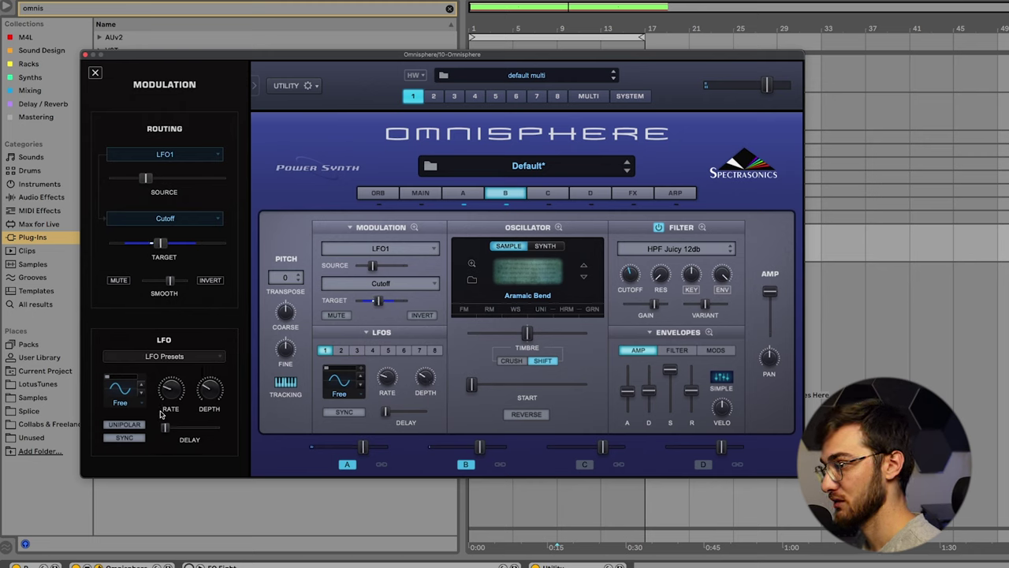
# Make layer B's LFO1 modulation bipolar and sync its rate to the tempo.
pyautogui.click(124, 425)
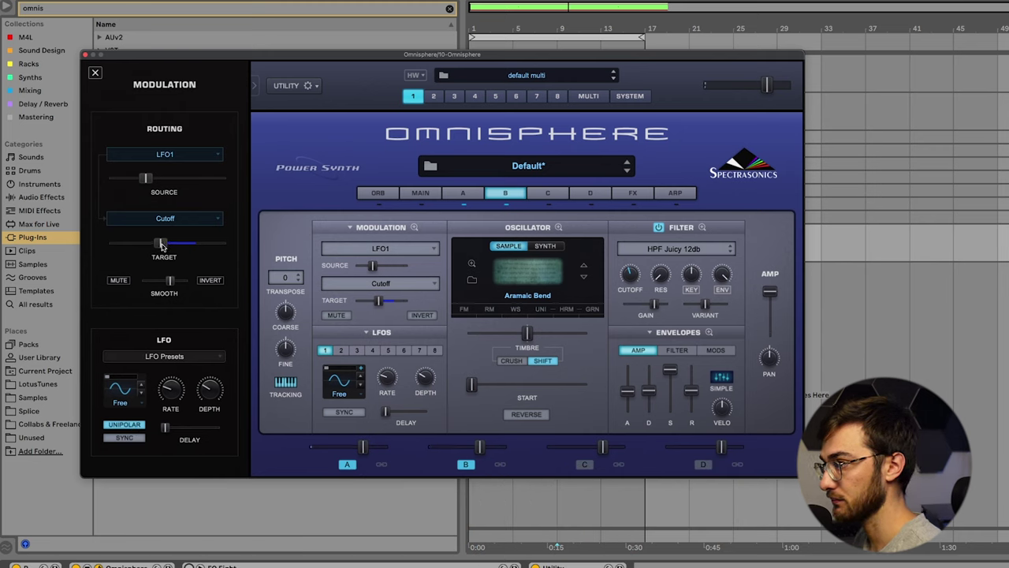
pyautogui.moveTo(212, 377)
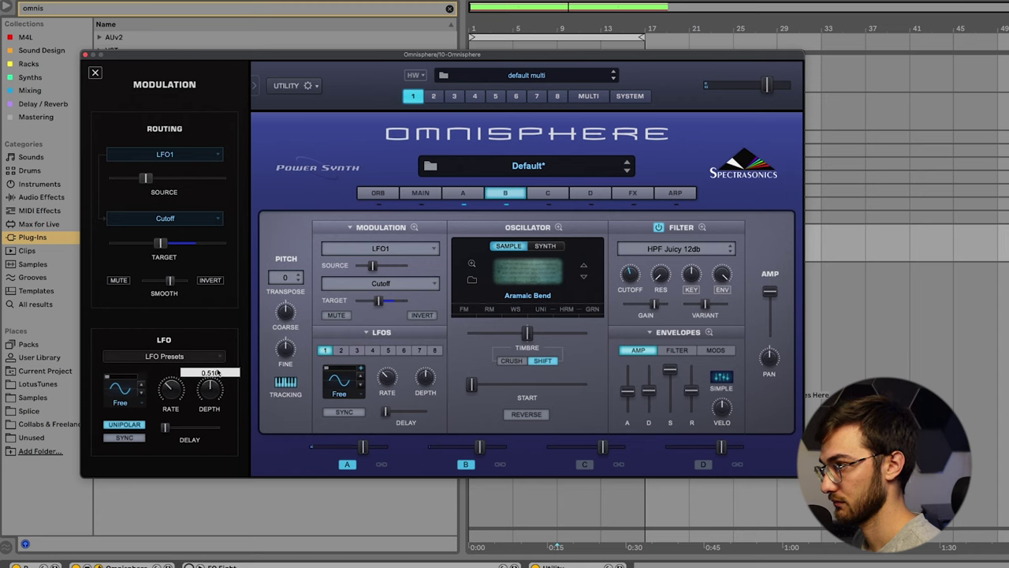
pyautogui.moveTo(180, 388)
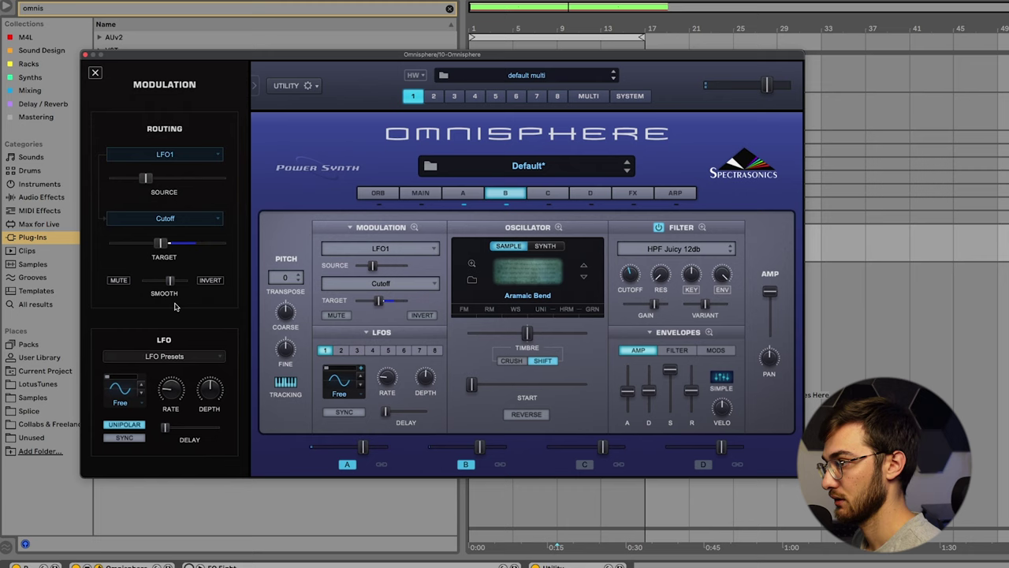
pyautogui.click(132, 427)
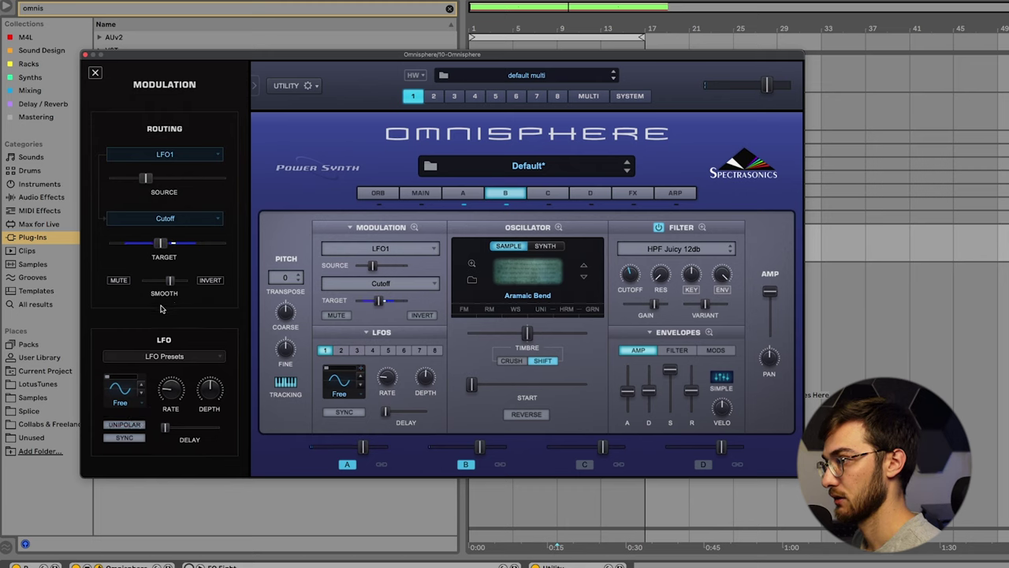
pyautogui.click(125, 437)
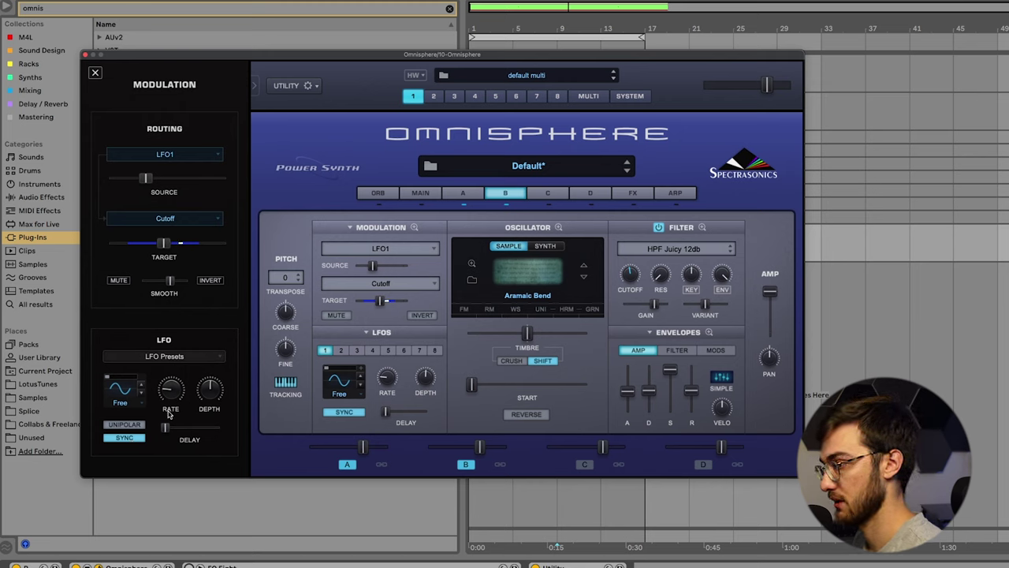
# Lengthen LFO1's delay to about 0.275, raise its amount and lower layer B's level slightly.
pyautogui.moveTo(165, 429); pyautogui.dragTo(179, 433)
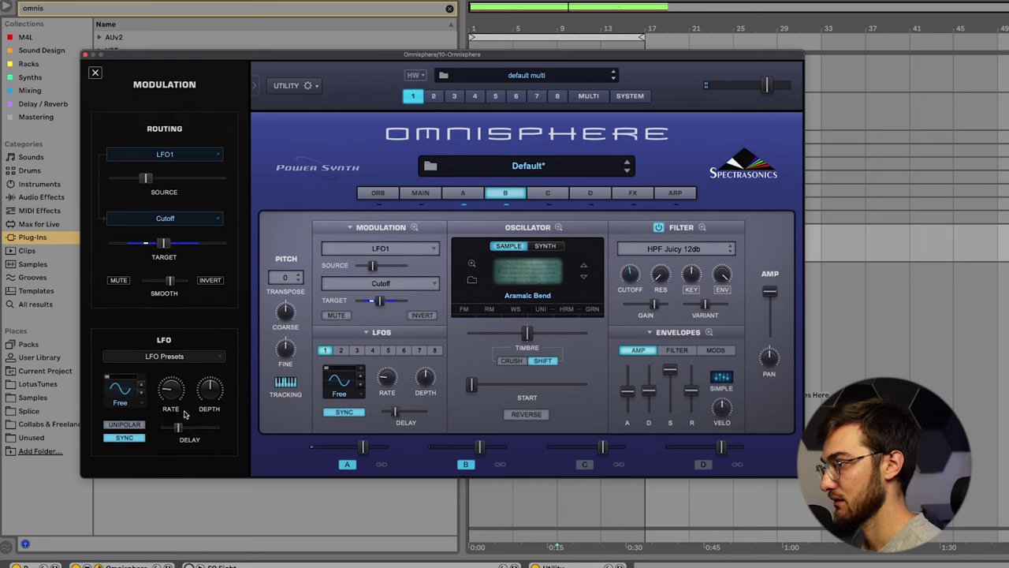
pyautogui.moveTo(145, 179); pyautogui.dragTo(159, 179)
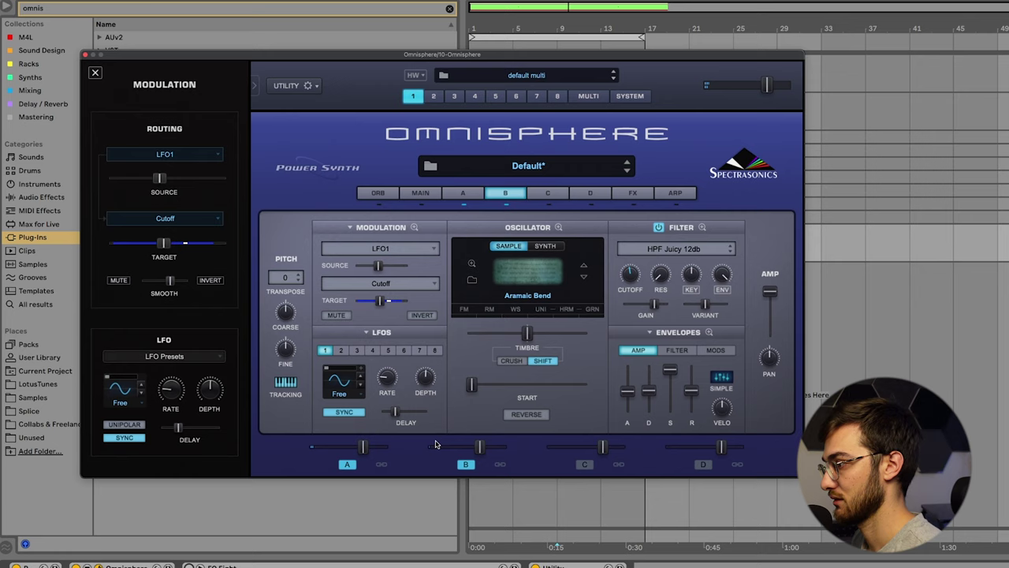
pyautogui.moveTo(478, 447); pyautogui.dragTo(468, 446)
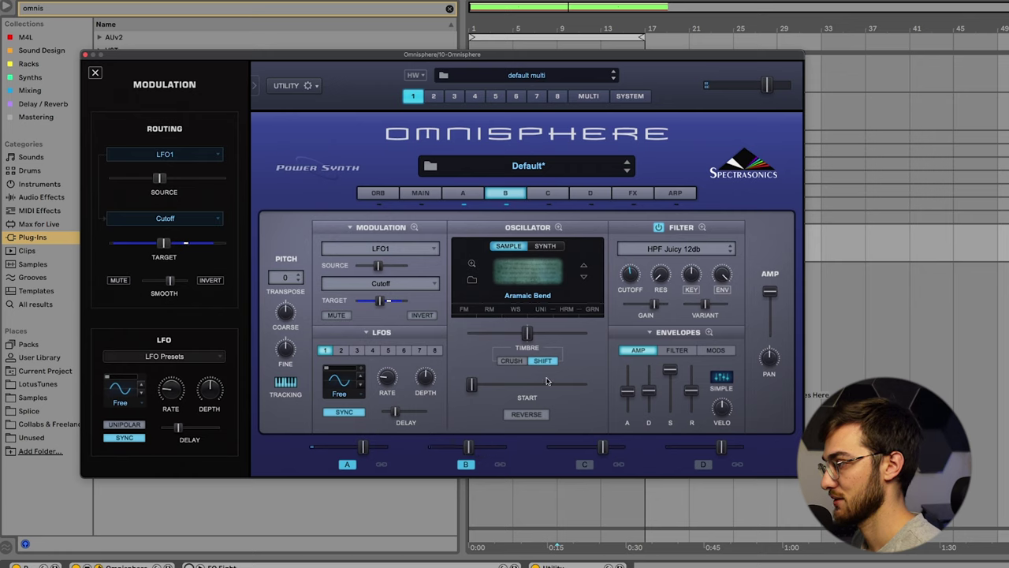
# Turn on layer A's lowpass filter.
pyautogui.click(464, 194)
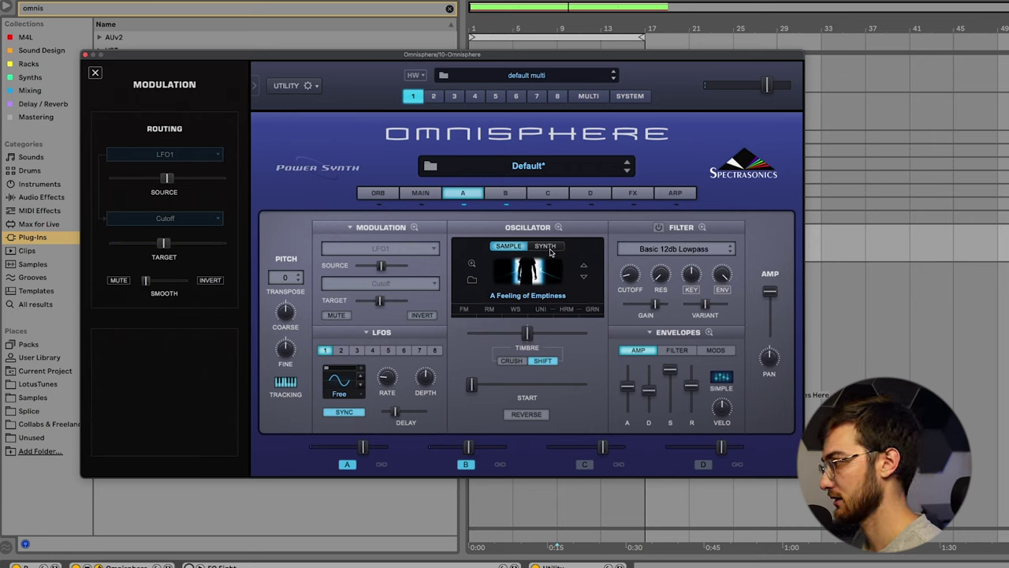
pyautogui.click(659, 228)
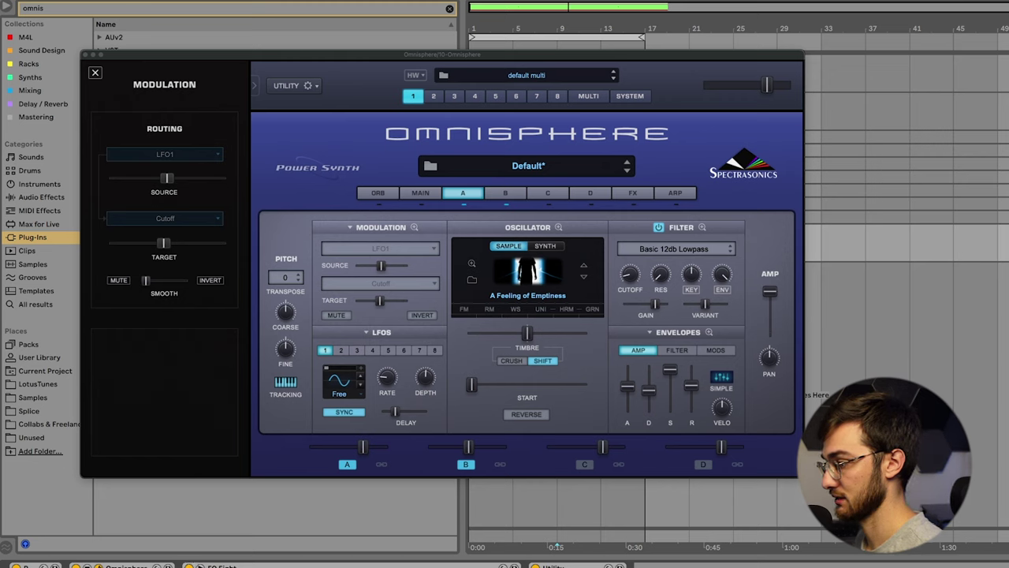
pyautogui.click(517, 195)
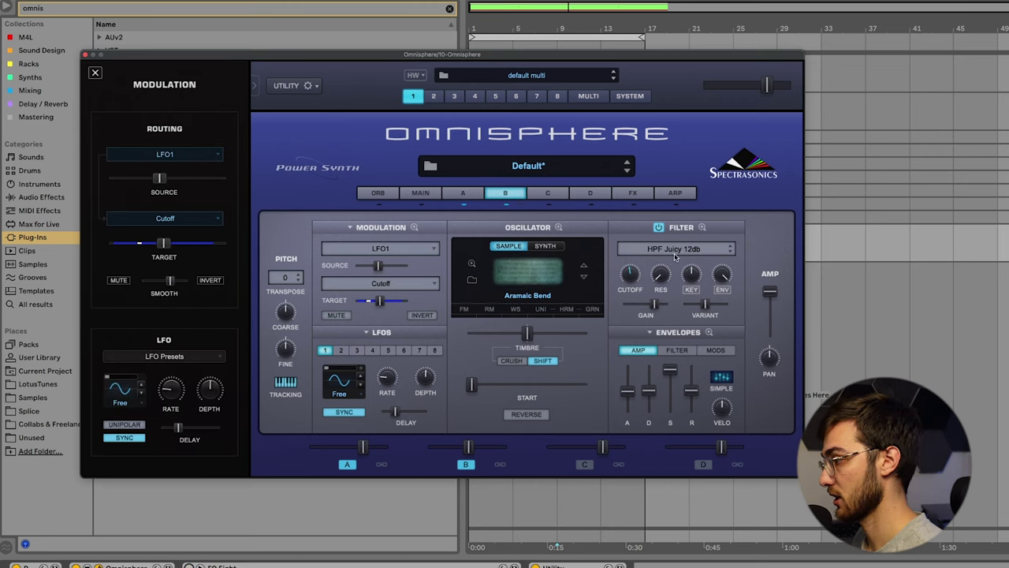
pyautogui.click(478, 197)
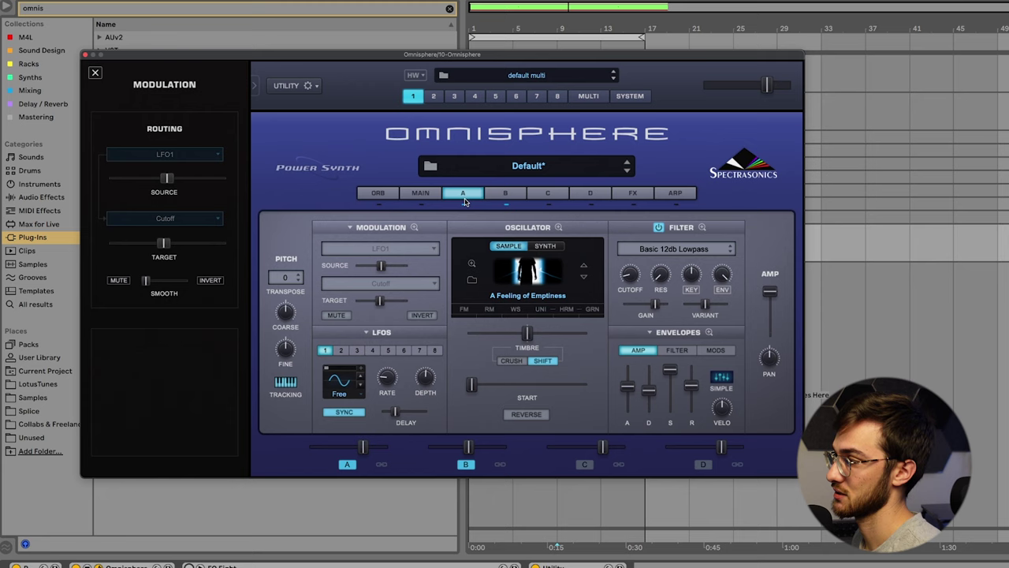
# Modulate layer A's cutoff with LFO2: amount 0.178, target near 2.183 kHz, added smoothing.
pyautogui.rightClick(694, 272)
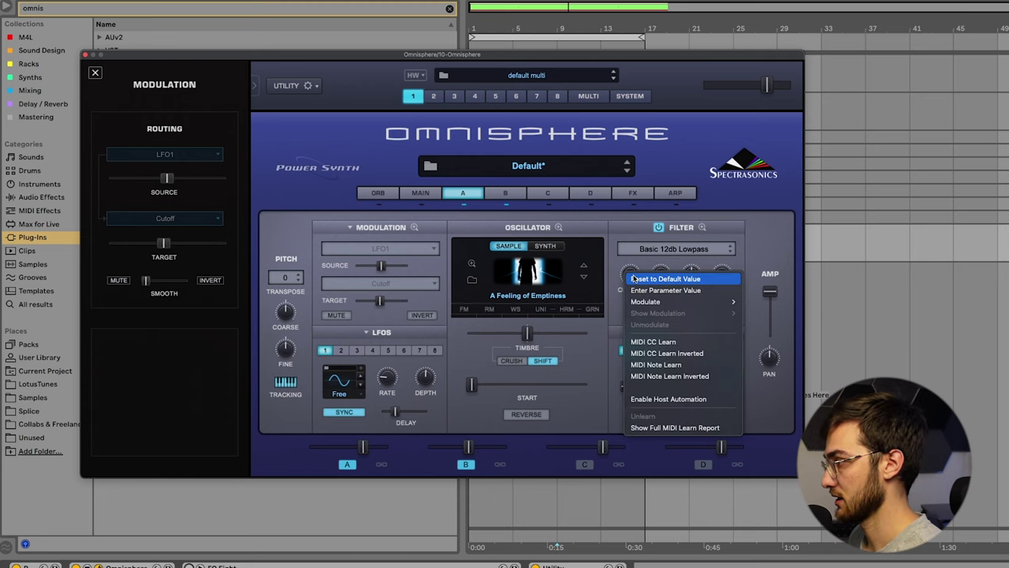
pyautogui.moveTo(678, 302)
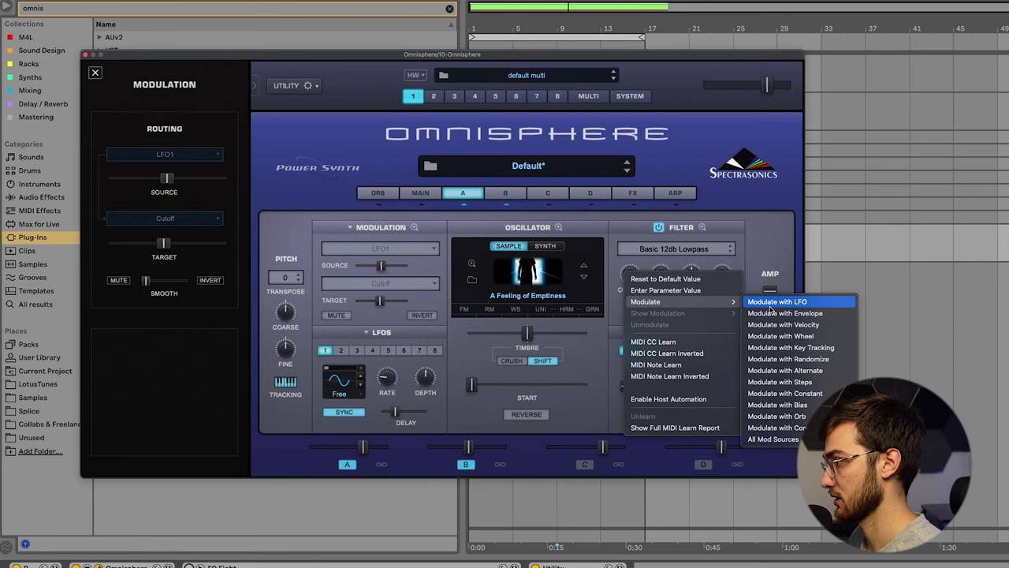
pyautogui.click(770, 307)
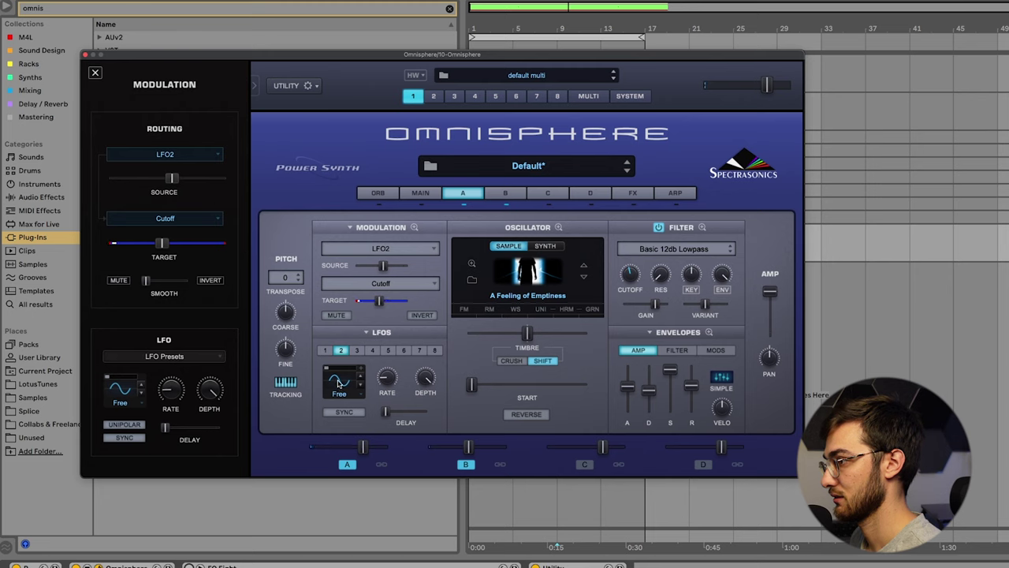
pyautogui.moveTo(172, 179); pyautogui.dragTo(132, 186)
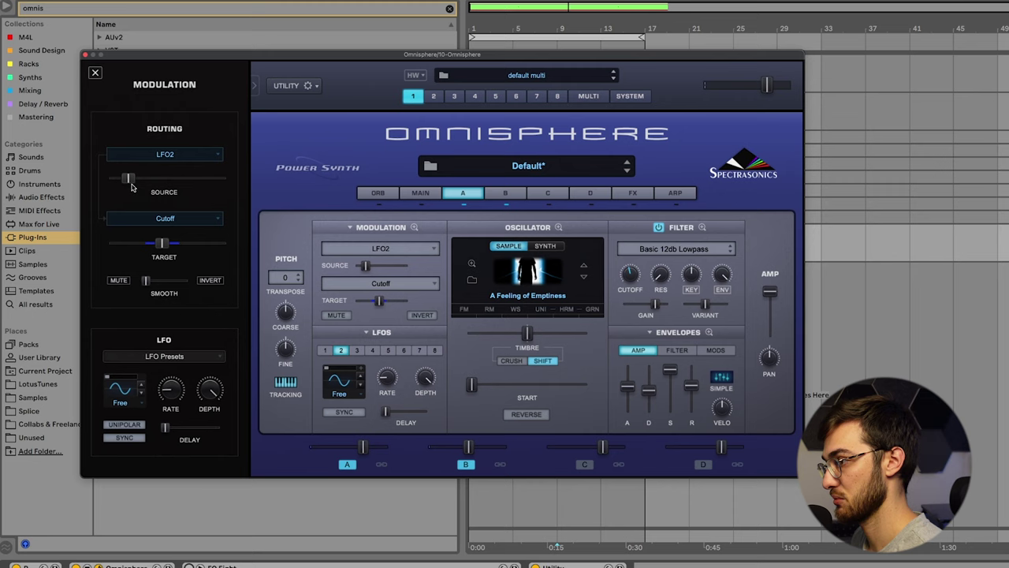
pyautogui.moveTo(162, 243); pyautogui.dragTo(175, 247)
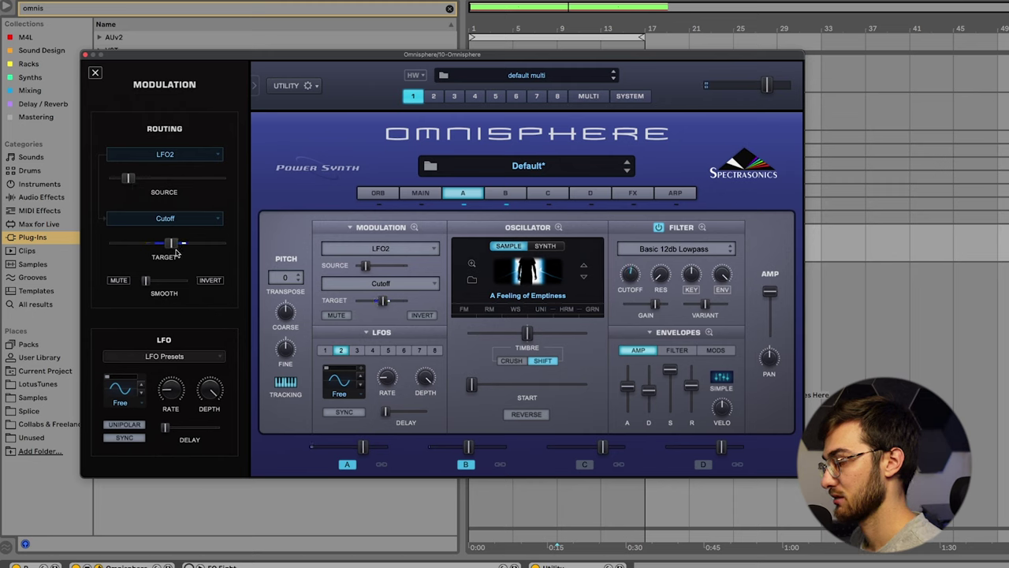
pyautogui.moveTo(177, 250)
pyautogui.mouseDown()
pyautogui.moveTo(169, 238)
pyautogui.moveTo(179, 245)
pyautogui.moveTo(166, 249)
pyautogui.mouseUp()
pyautogui.moveTo(146, 281); pyautogui.dragTo(162, 281)
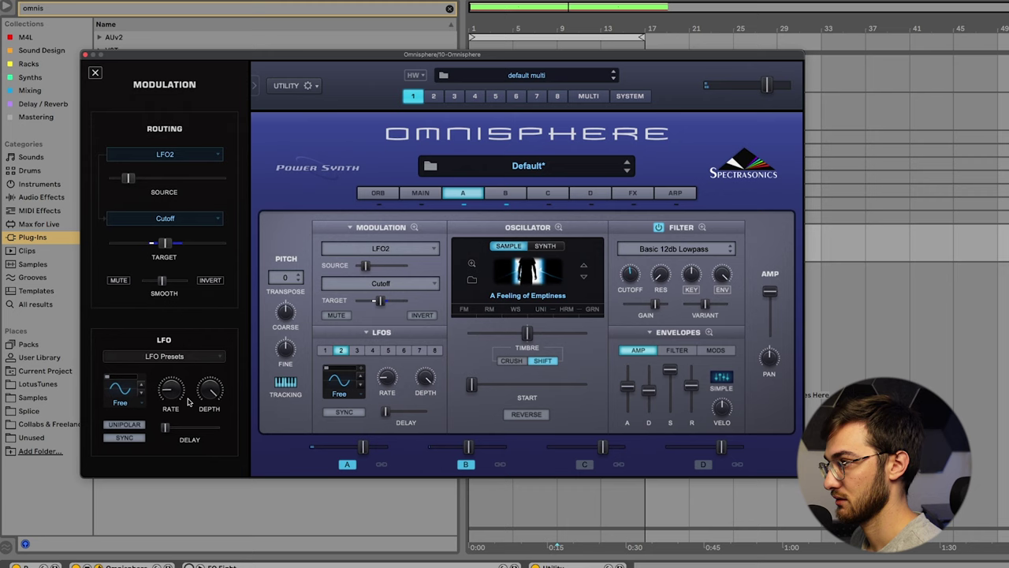
pyautogui.moveTo(133, 181); pyautogui.dragTo(140, 185)
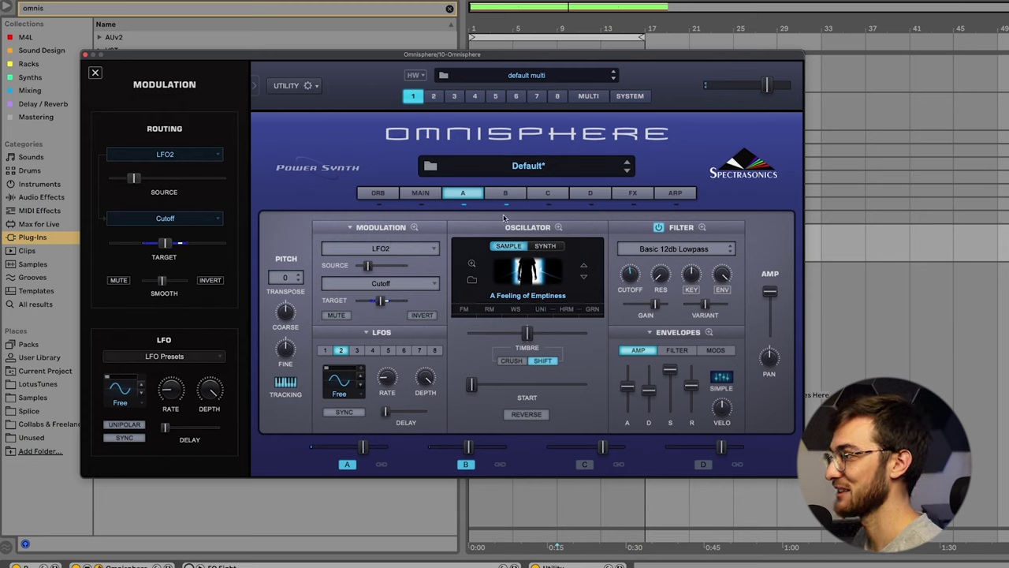
# Browse layer A's textures and load Daybreak in place of A Feeling of Emptiness.
pyautogui.click(479, 284)
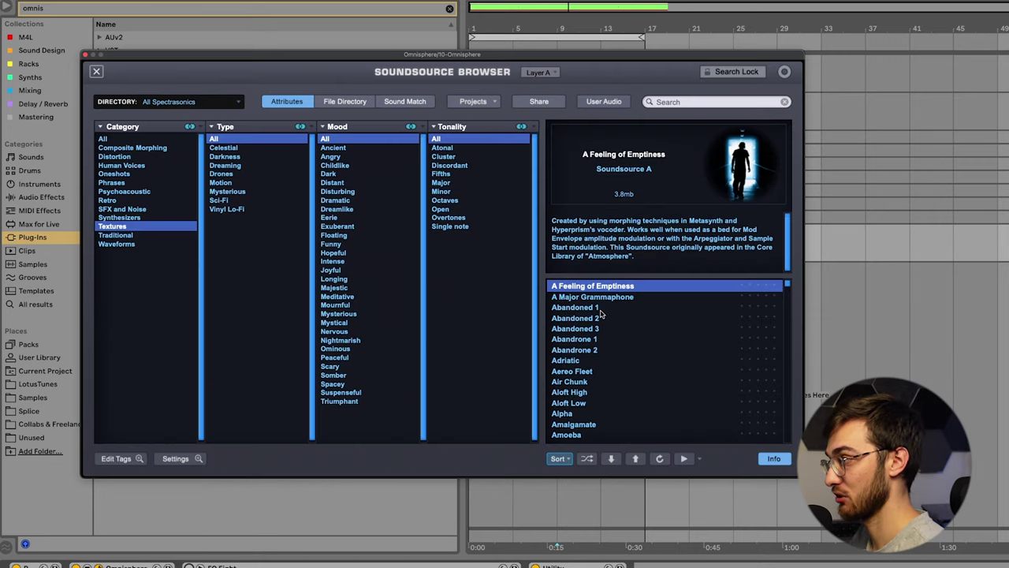
pyautogui.scroll(-3, 601, 314)
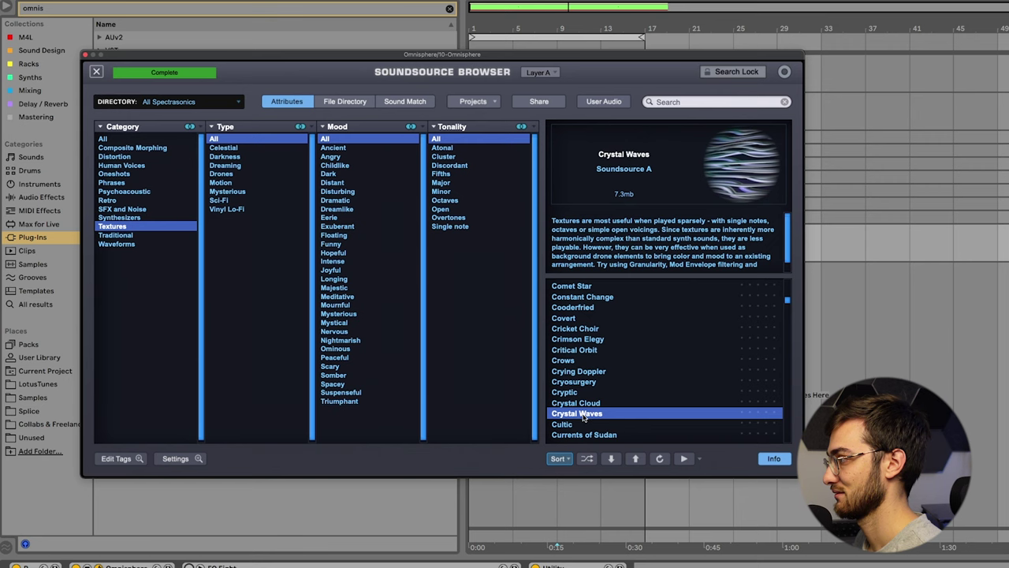
pyautogui.scroll(-3, 586, 415)
pyautogui.click(586, 409)
pyautogui.scroll(-2, 586, 416)
pyautogui.click(586, 414)
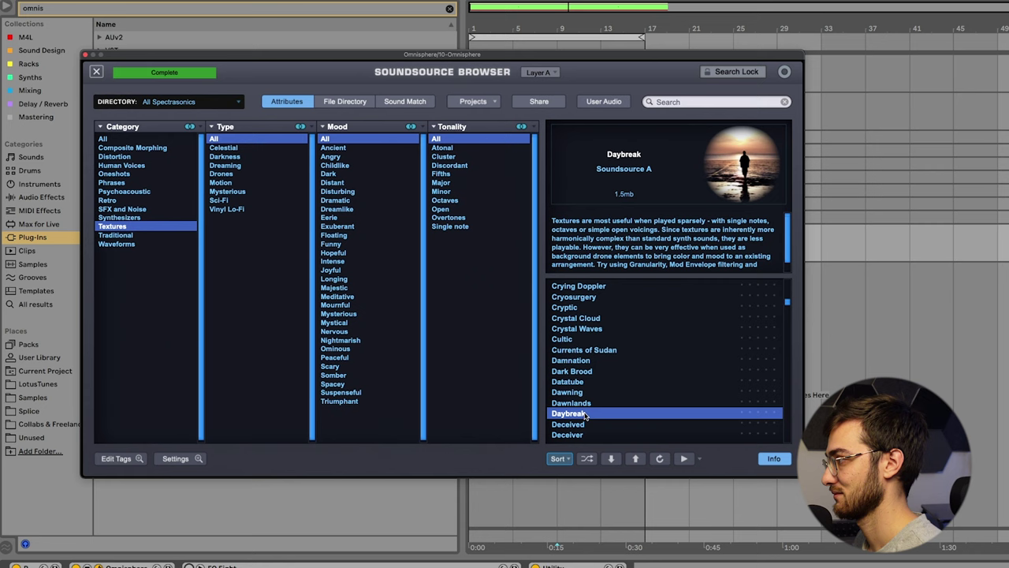
pyautogui.scroll(-1, 586, 416)
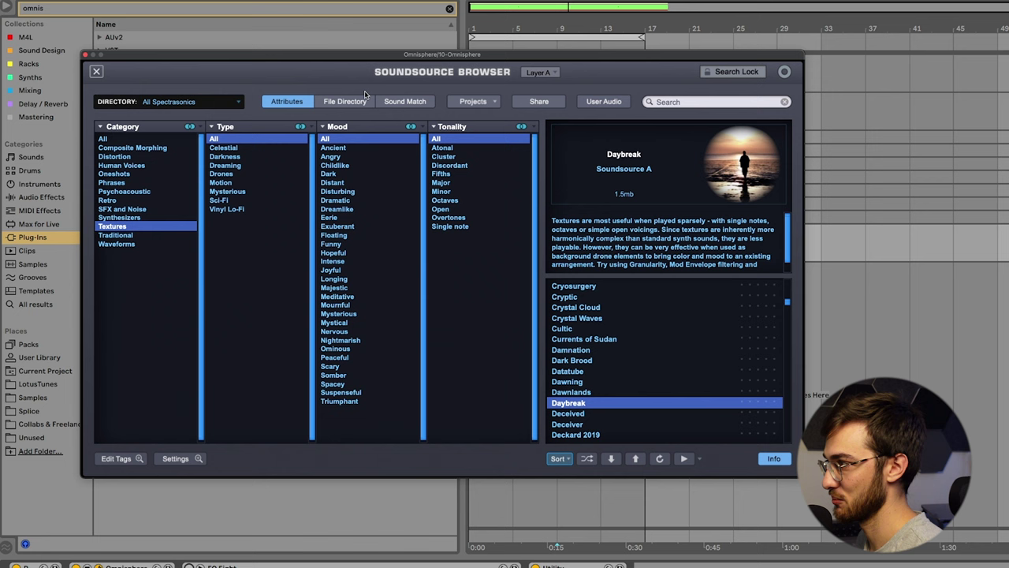
# Switch to layer B and audition the Beam and Bulb texture.
pyautogui.click(96, 71)
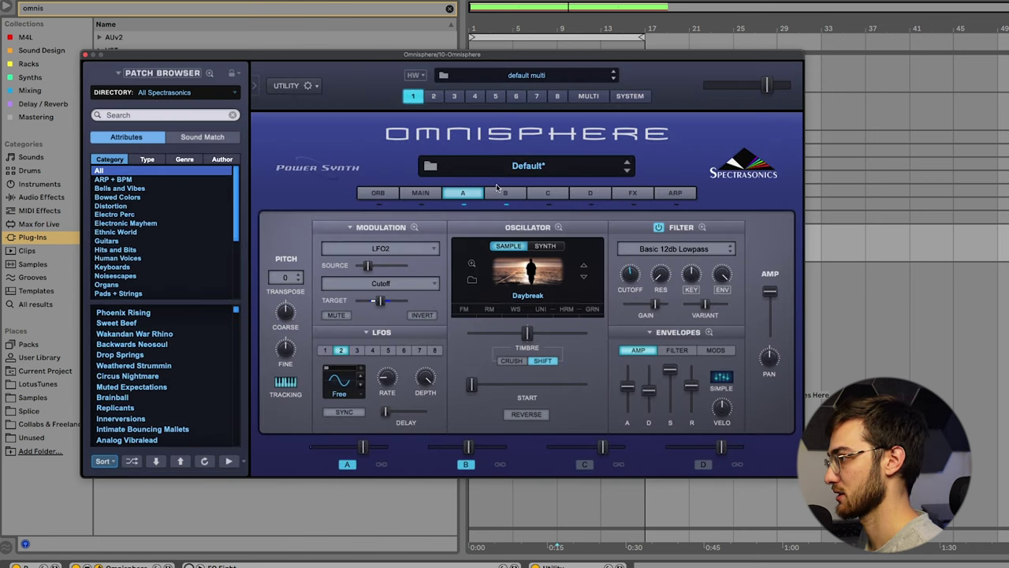
pyautogui.click(506, 193)
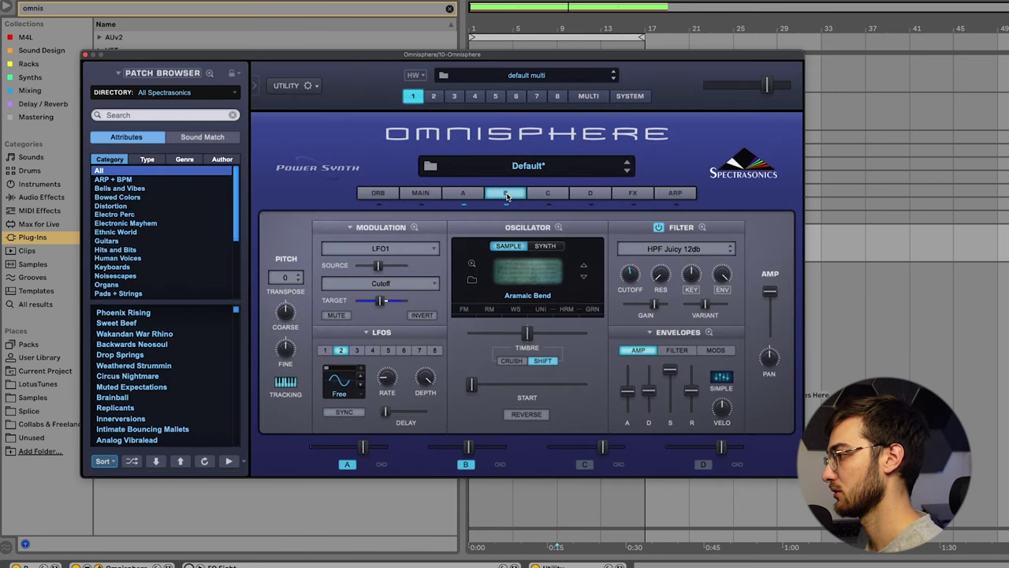
pyautogui.click(472, 281)
pyautogui.scroll(-2, 599, 385)
pyautogui.click(599, 382)
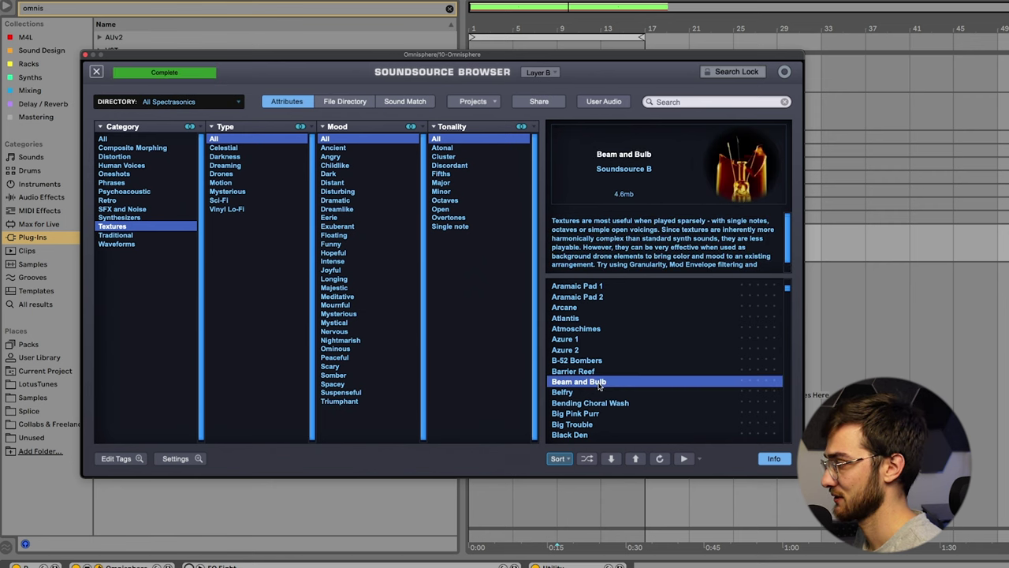
# Audition the Eerie Mood, Electric Blade and Elves textures for layer B.
pyautogui.scroll(-3, 598, 385)
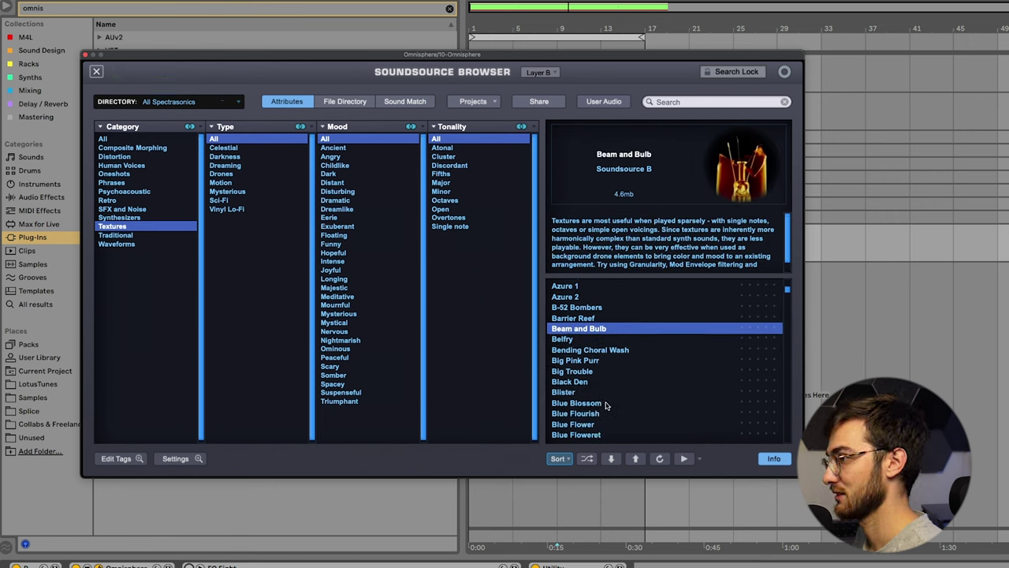
pyautogui.scroll(-2, 609, 403)
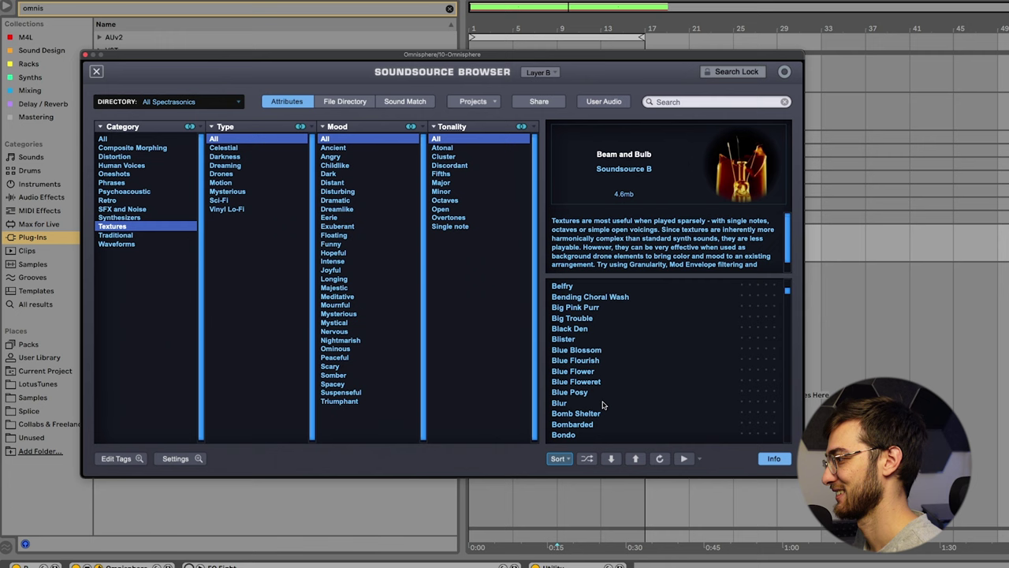
pyautogui.scroll(-15, 604, 406)
pyautogui.click(605, 393)
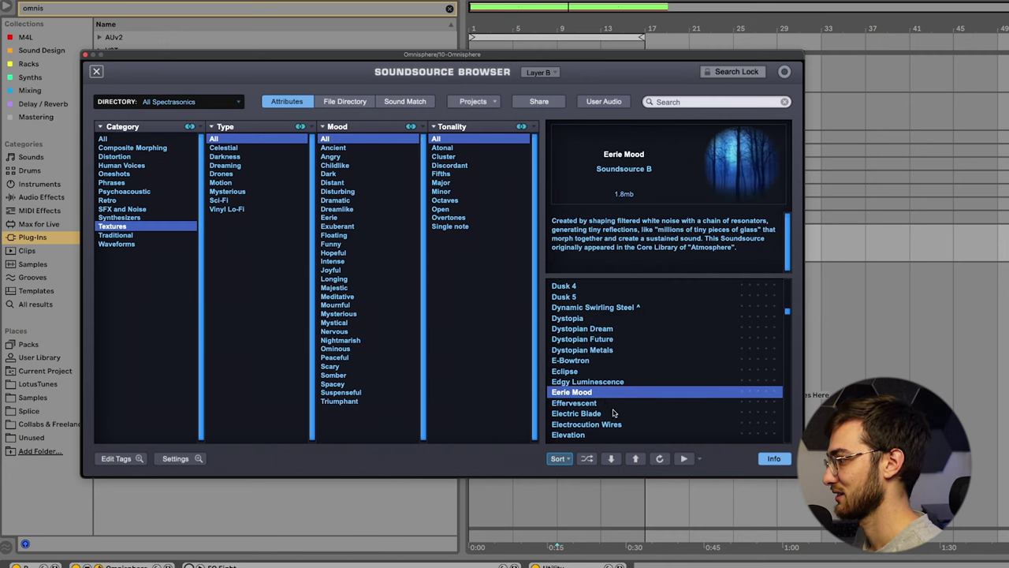
pyautogui.click(613, 414)
pyautogui.scroll(-2, 607, 413)
pyautogui.click(593, 415)
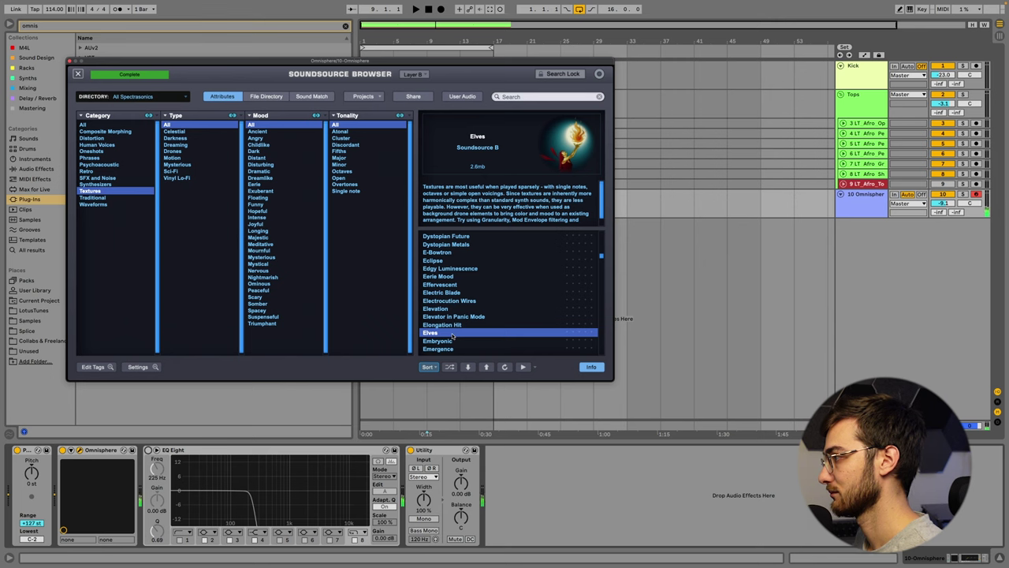
pyautogui.scroll(-2, 452, 337)
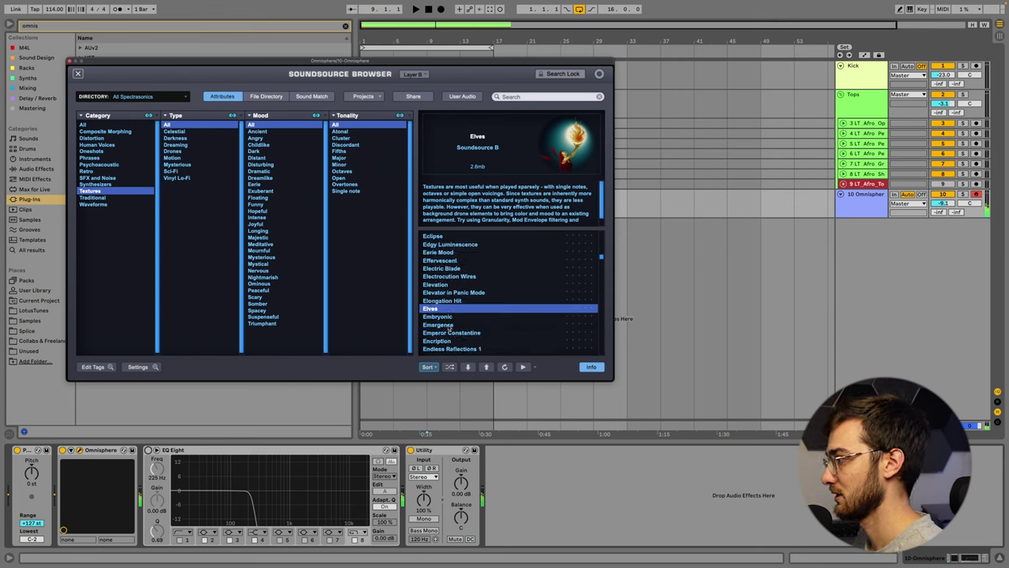
# Try the Emergence texture and set the Omnisphere track volume to -24 dB.
pyautogui.click(440, 324)
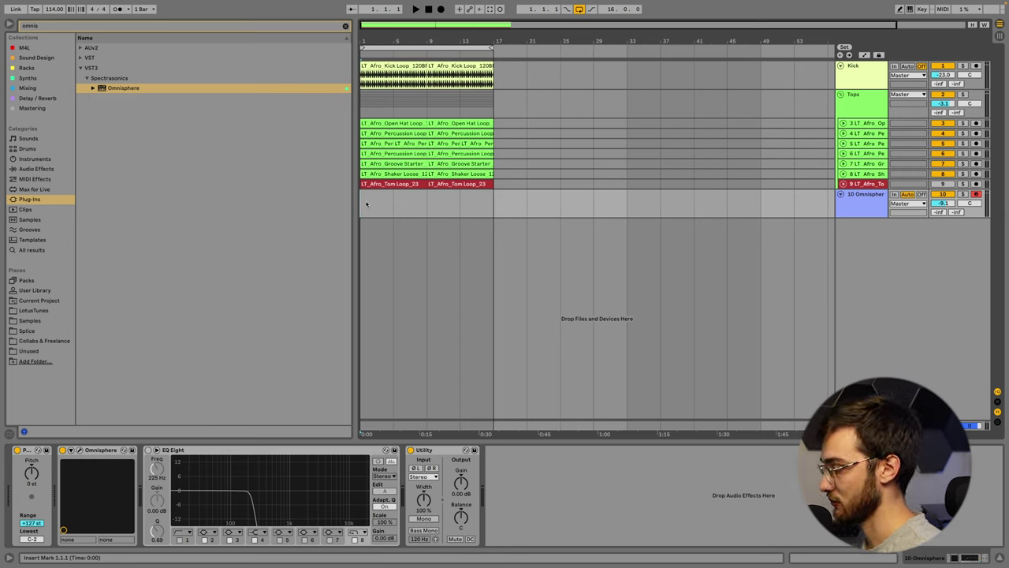
pyautogui.press('space')
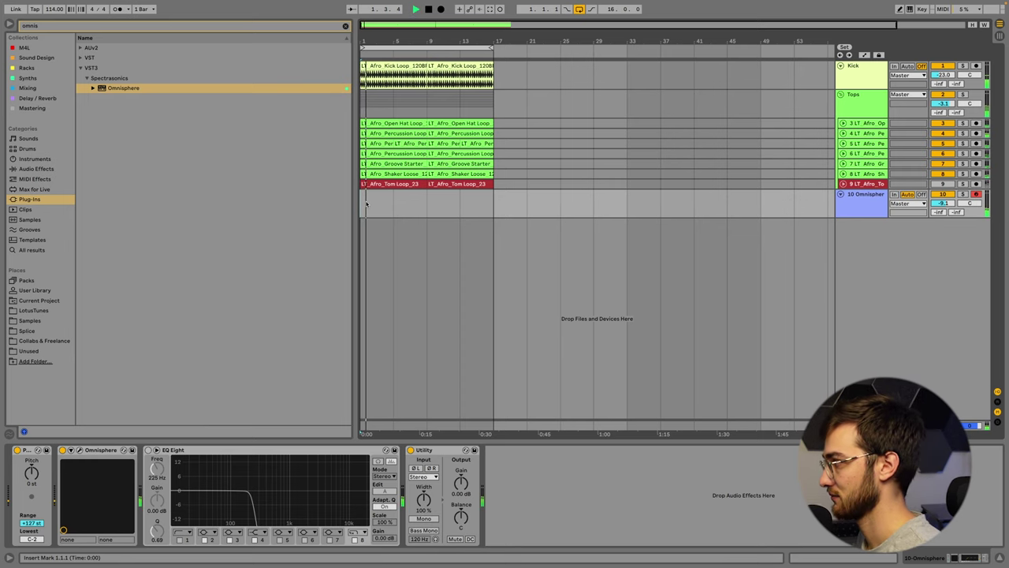
pyautogui.moveTo(944, 202)
pyautogui.mouseDown()
pyautogui.moveTo(943, 229)
pyautogui.moveTo(944, 205)
pyautogui.mouseUp()
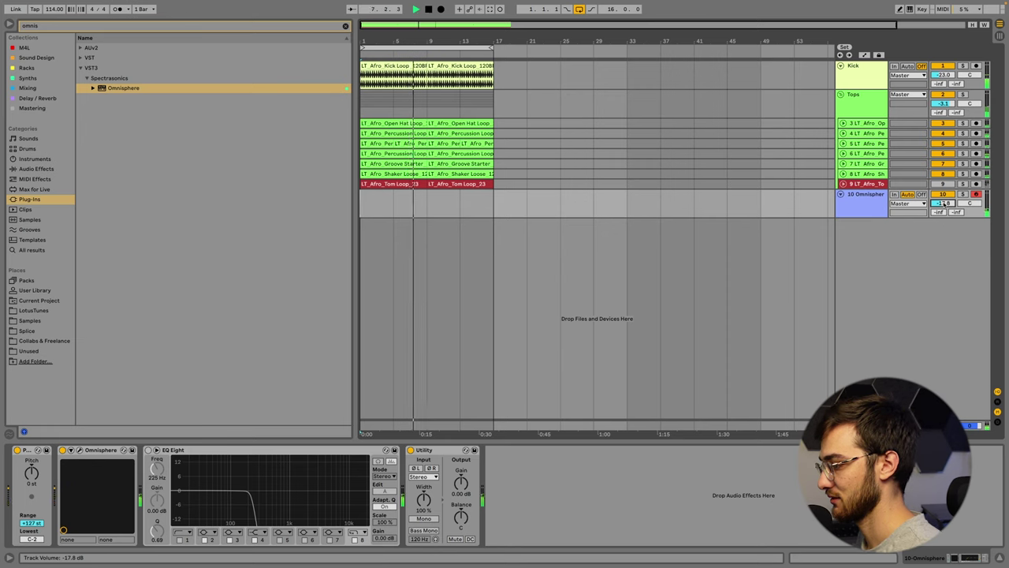
pyautogui.write('-24')
pyautogui.press('Return')
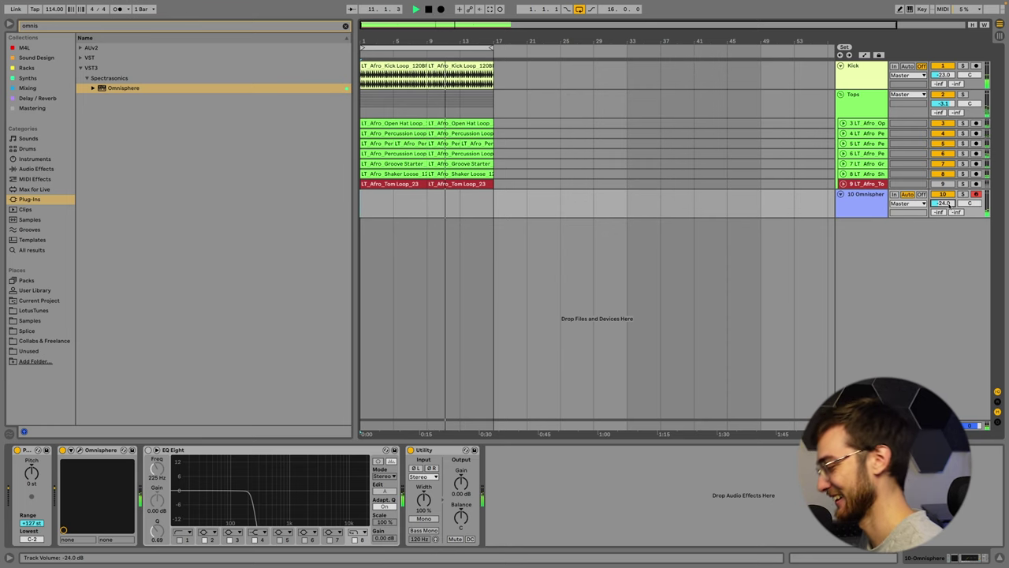
# Stop playback and create an empty MIDI clip over the first four bars of the Omnisphere track.
pyautogui.press('space')
pyautogui.moveTo(361, 203); pyautogui.dragTo(394, 203)
pyautogui.hotkey('ctrl', 'shift', 'm')
# Draw a C#3 note across the clip, extend the clip to bar 17 and audition it.
pyautogui.scroll(-2, 192, 424)
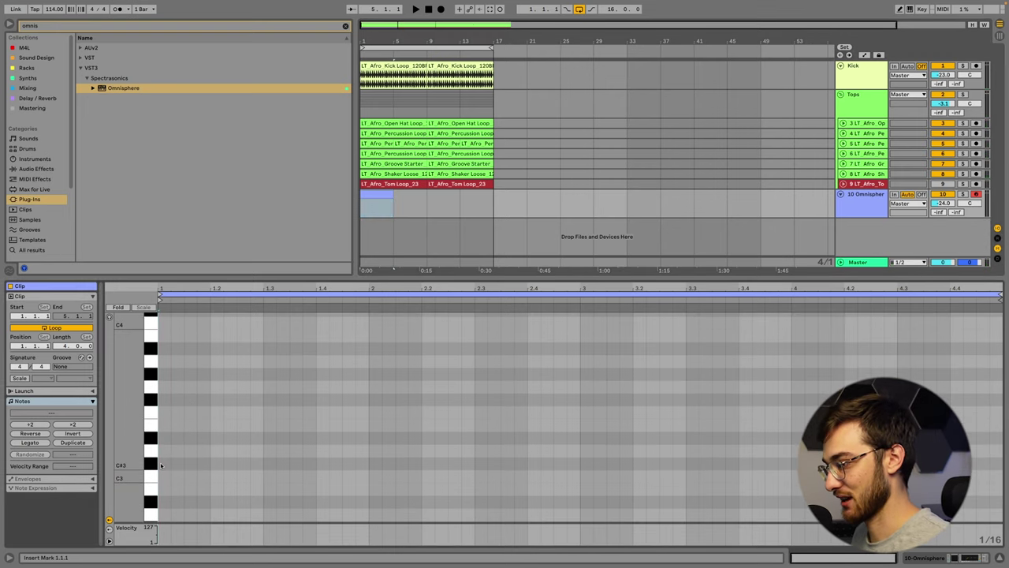
pyautogui.scroll(-1, 160, 465)
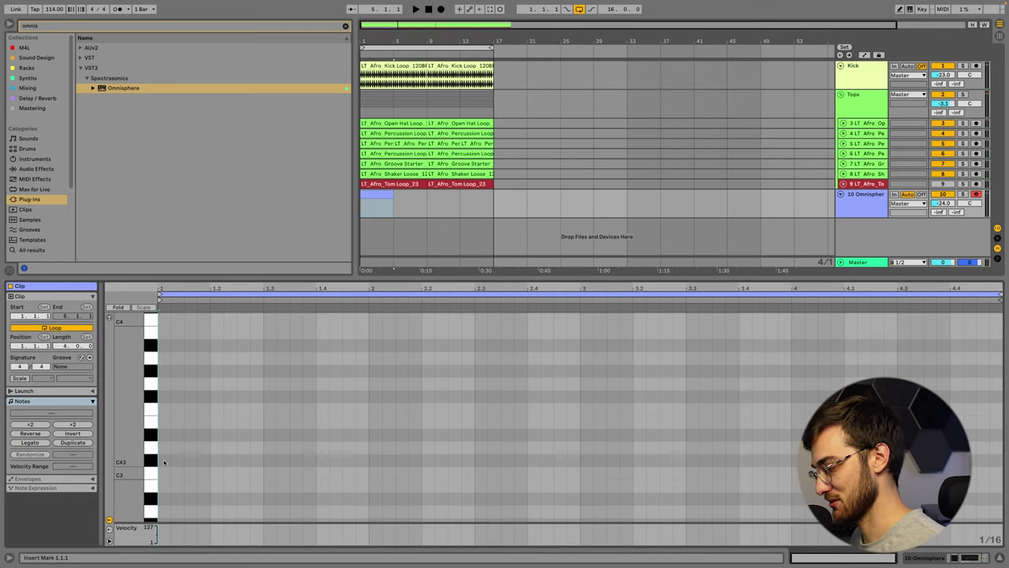
pyautogui.doubleClick(164, 460)
pyautogui.moveTo(377, 461); pyautogui.dragTo(1000, 460)
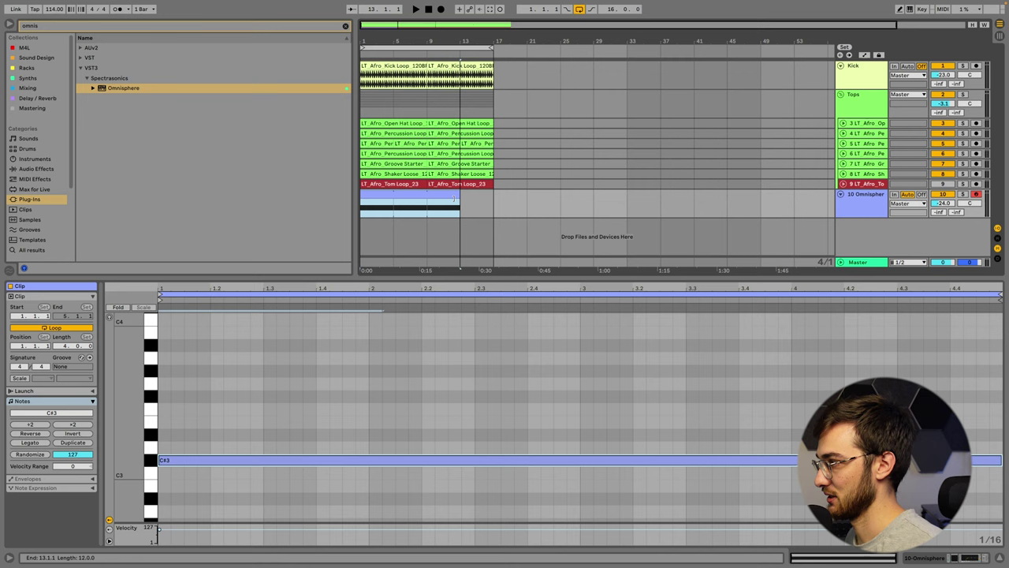
pyautogui.moveTo(454, 199); pyautogui.dragTo(491, 199)
pyautogui.press('space')
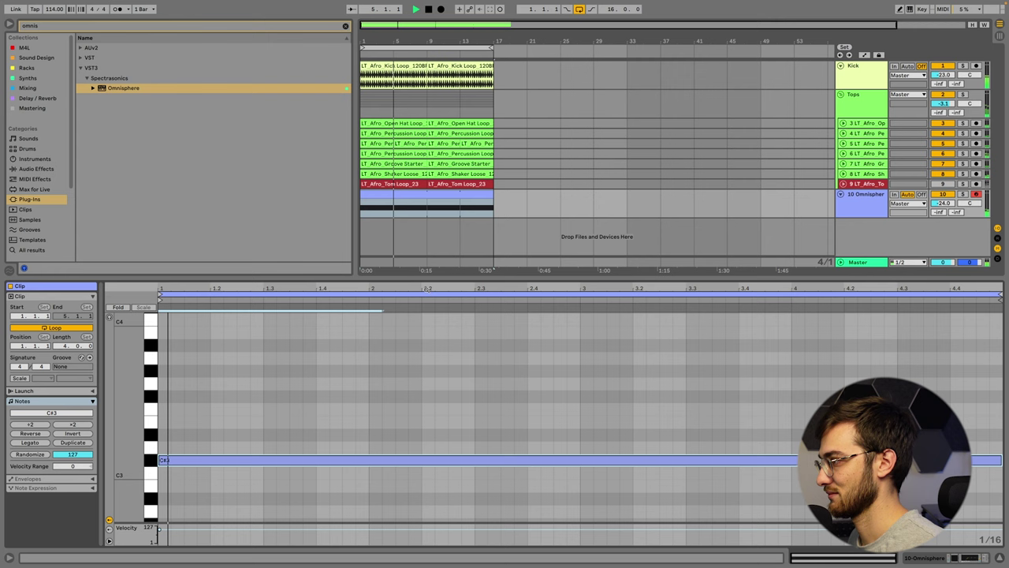
pyautogui.press('space')
# Consolidate the clip then undo, and make the C#3 note fill the clip with Legato.
pyautogui.click(396, 213)
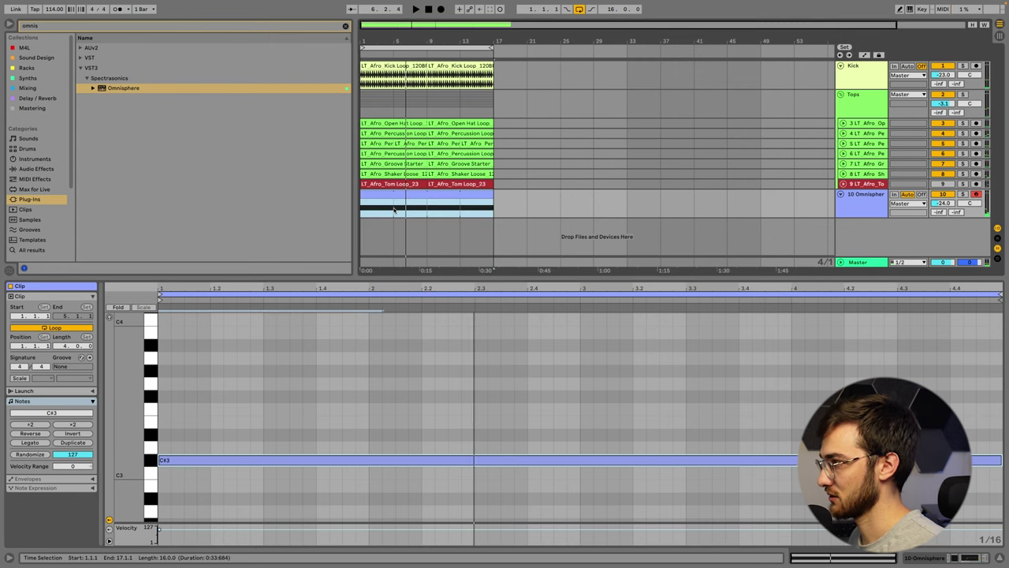
pyautogui.click(396, 194)
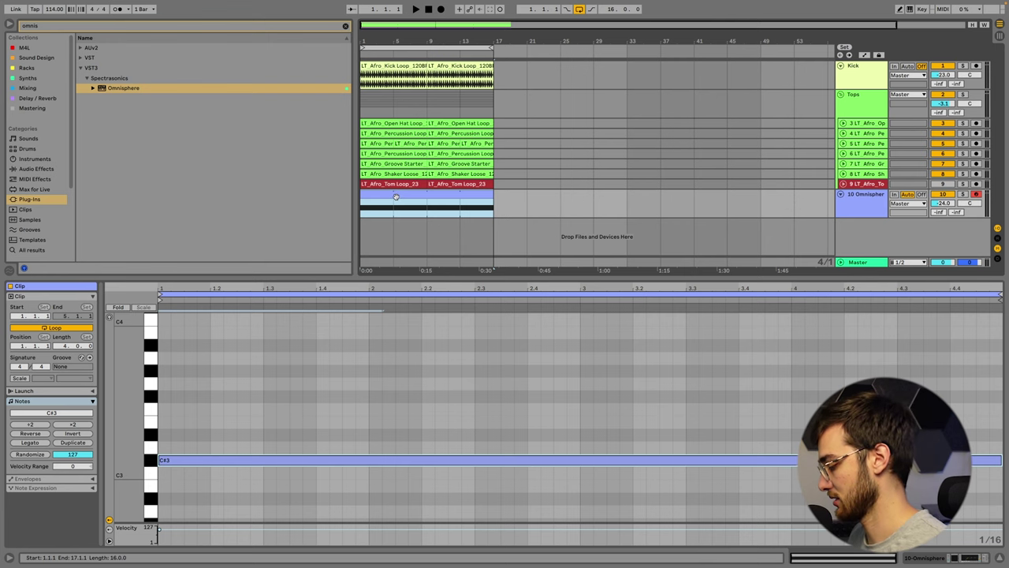
pyautogui.hotkey('ctrl', 'j')
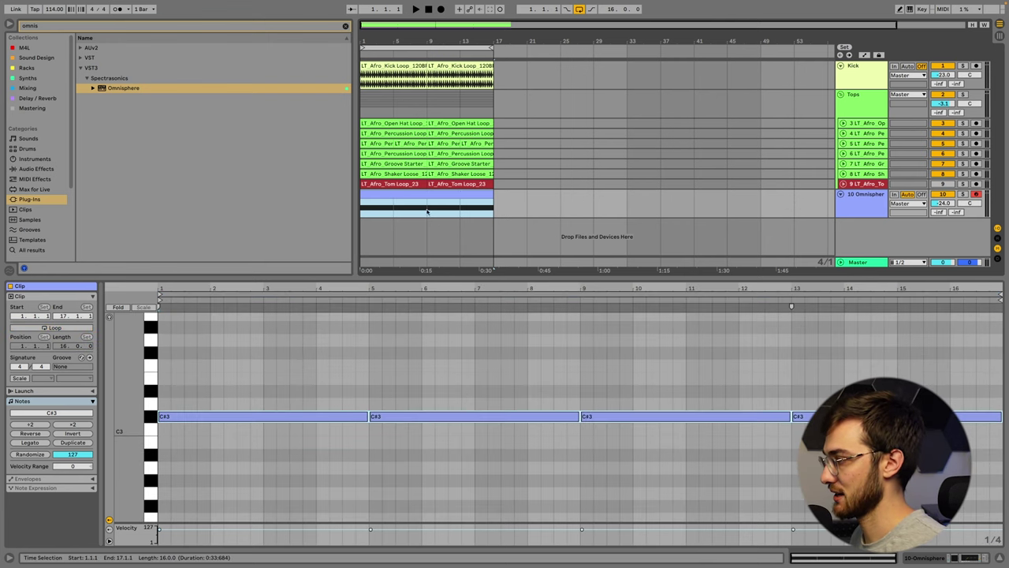
pyautogui.hotkey('ctrl', 'z')
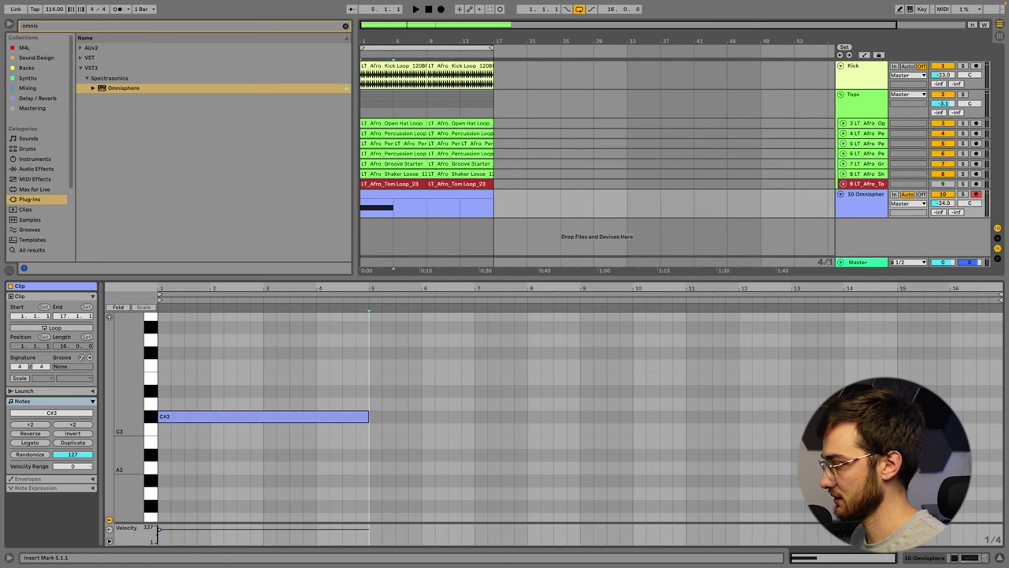
pyautogui.click(36, 444)
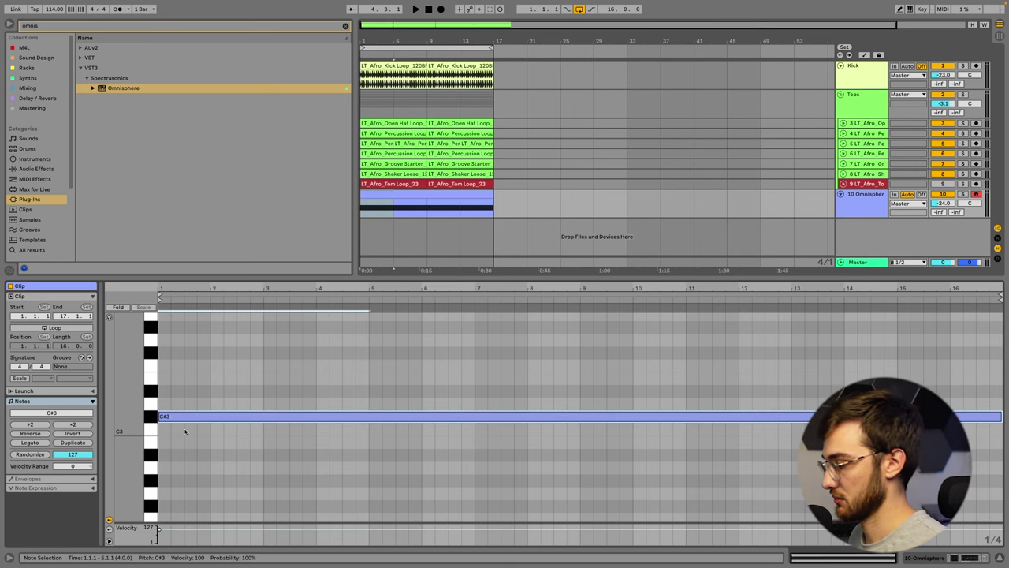
pyautogui.press('space')
pyautogui.scroll(1, 283, 375)
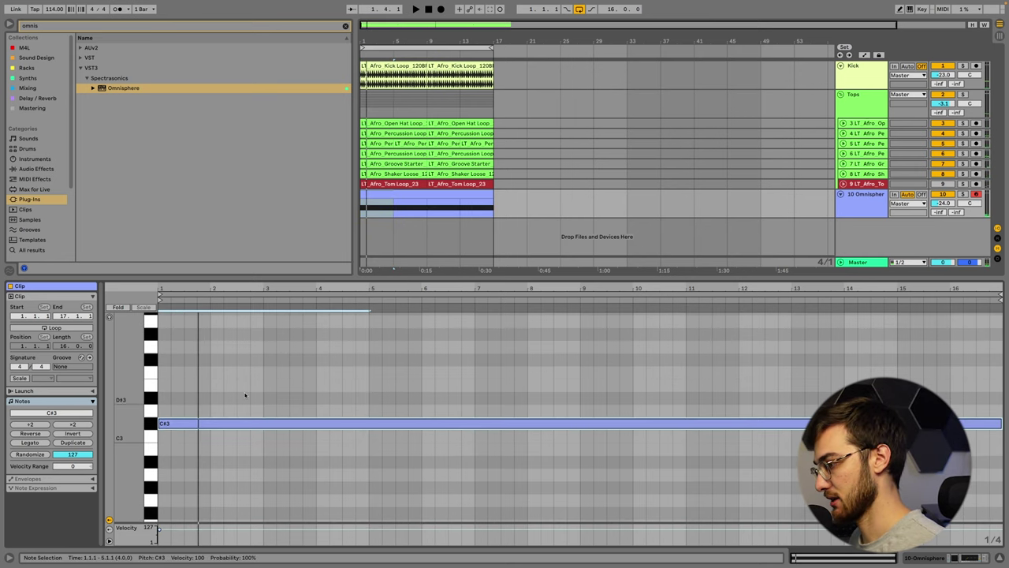
pyautogui.scroll(1, 202, 427)
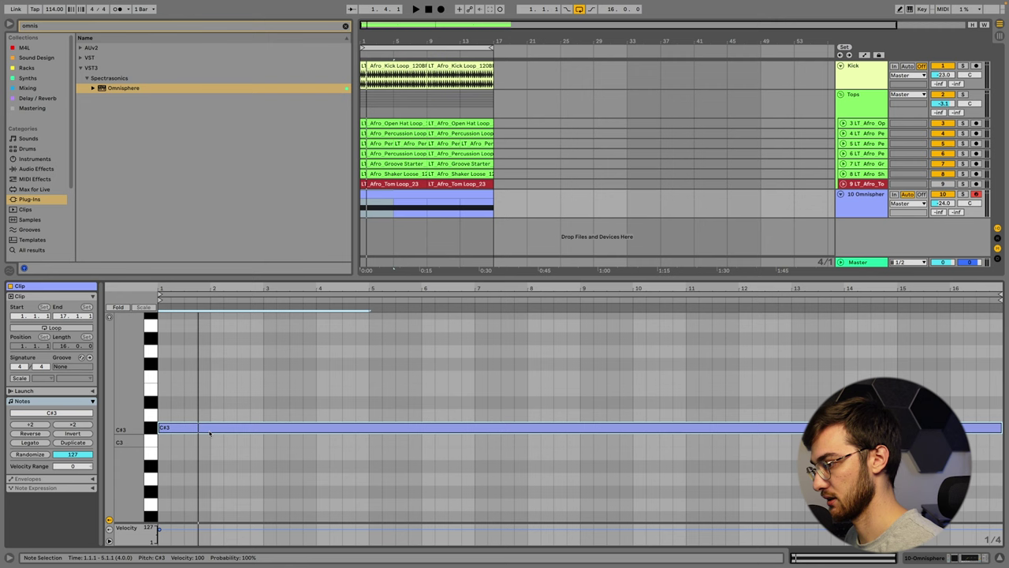
pyautogui.moveTo(209, 429); pyautogui.dragTo(217, 339)
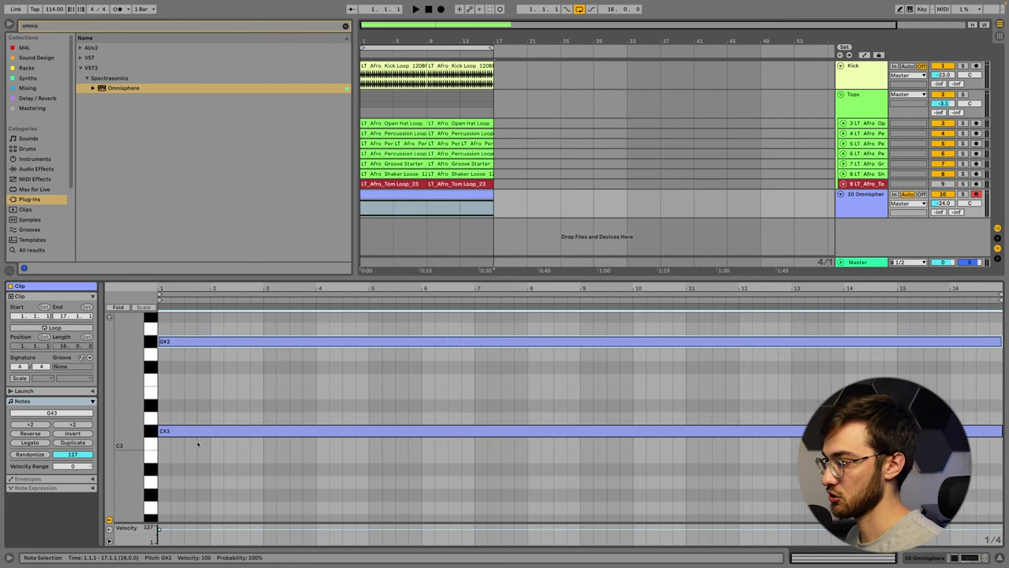
pyautogui.scroll(3, 230, 427)
pyautogui.press('space')
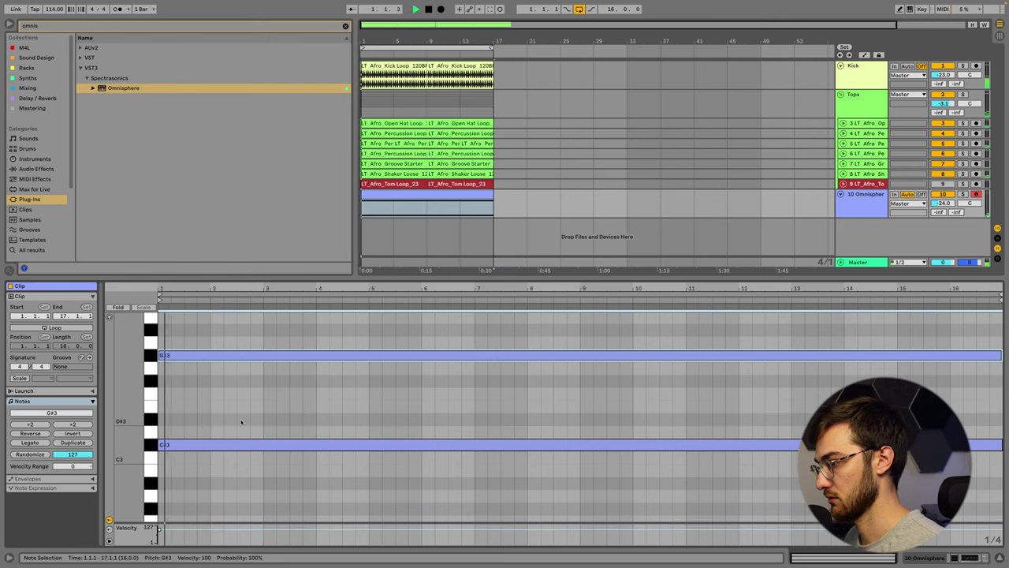
pyautogui.scroll(1, 242, 422)
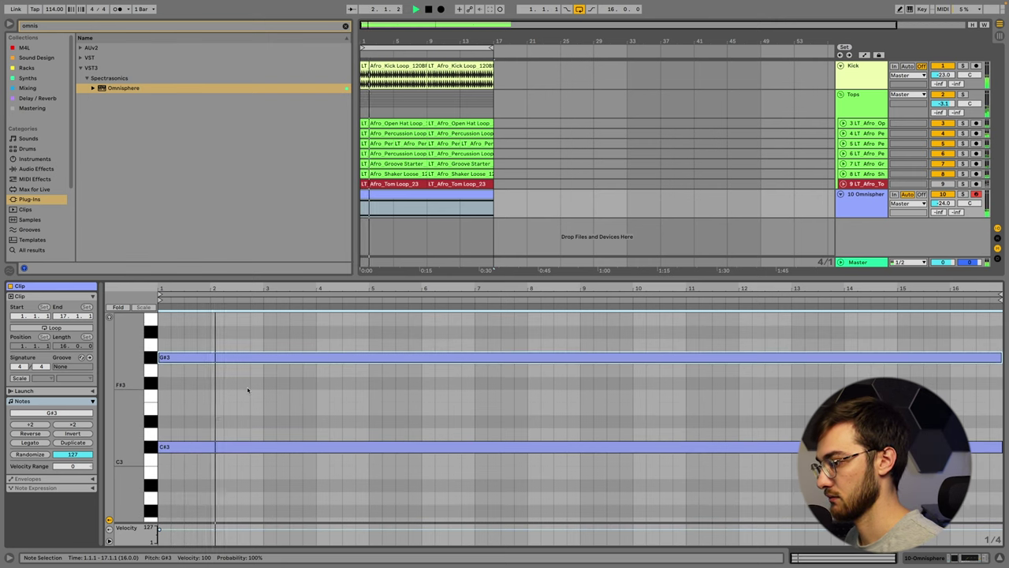
pyautogui.scroll(3, 215, 410)
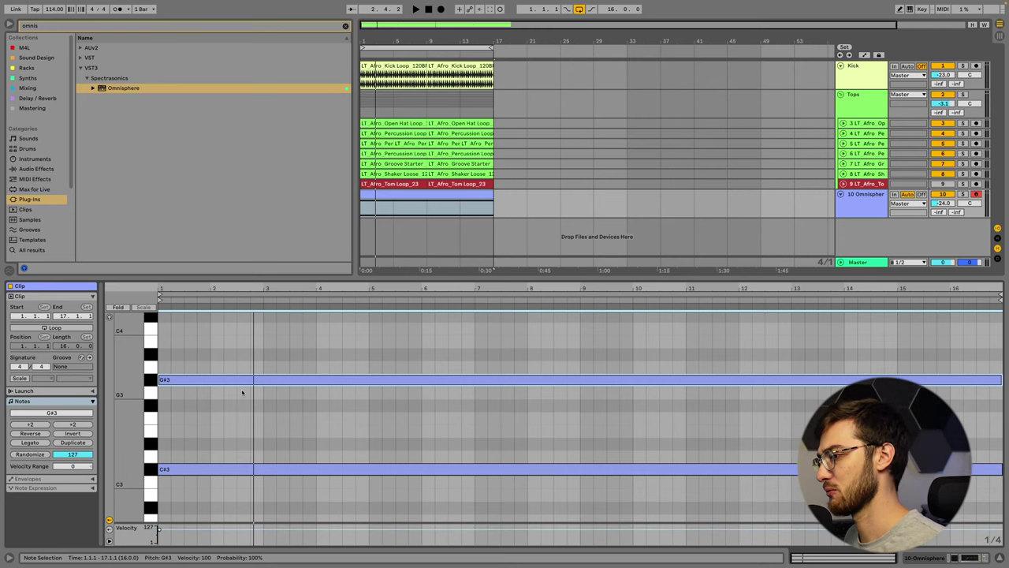
pyautogui.scroll(1, 241, 392)
pyautogui.scroll(1, 240, 409)
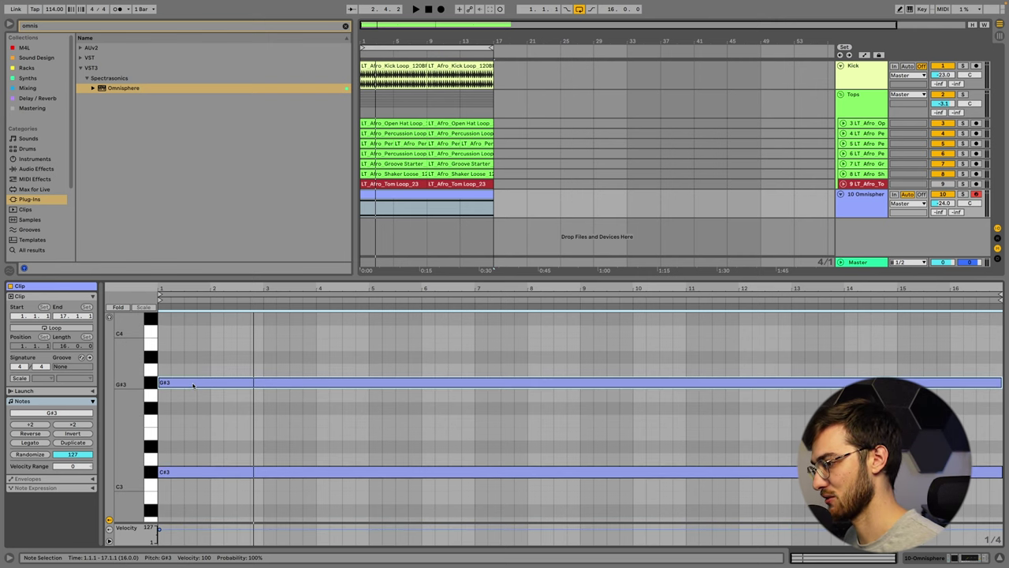
pyautogui.scroll(3, 197, 386)
pyautogui.scroll(2, 205, 398)
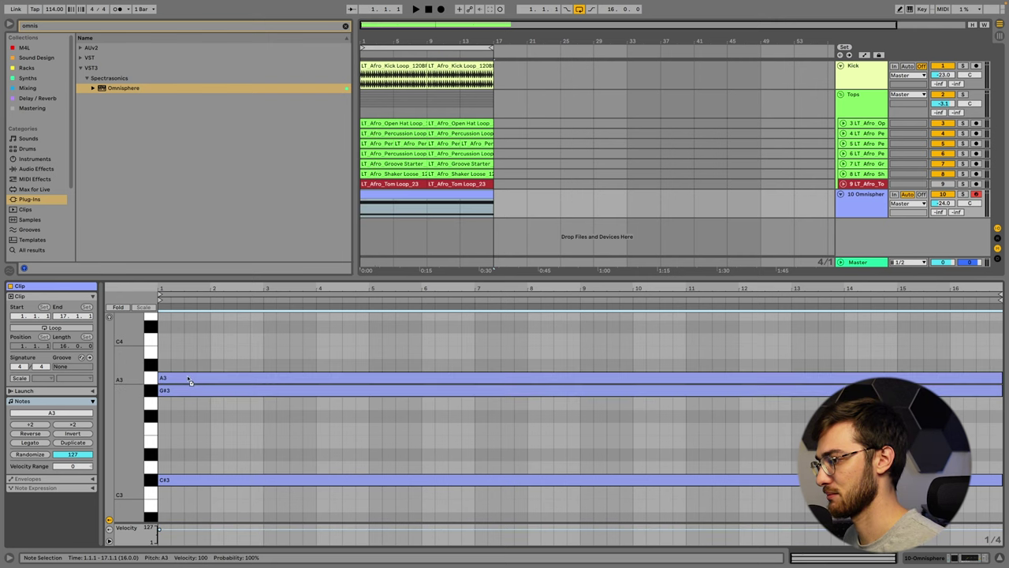
pyautogui.moveTo(187, 393); pyautogui.dragTo(189, 371)
pyautogui.press('space')
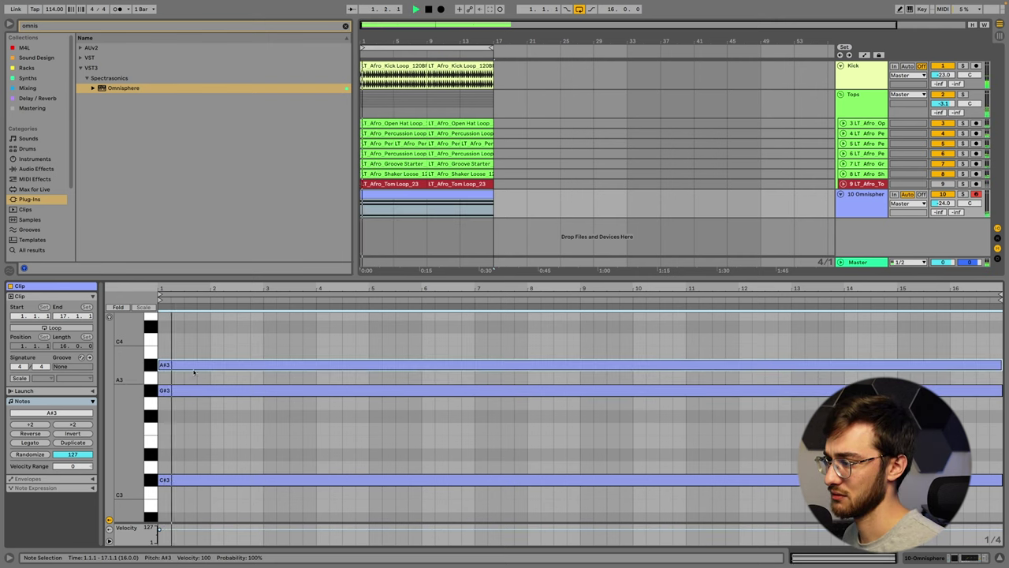
pyautogui.press('Up')
pyautogui.press('space')
pyautogui.scroll(2, 206, 373)
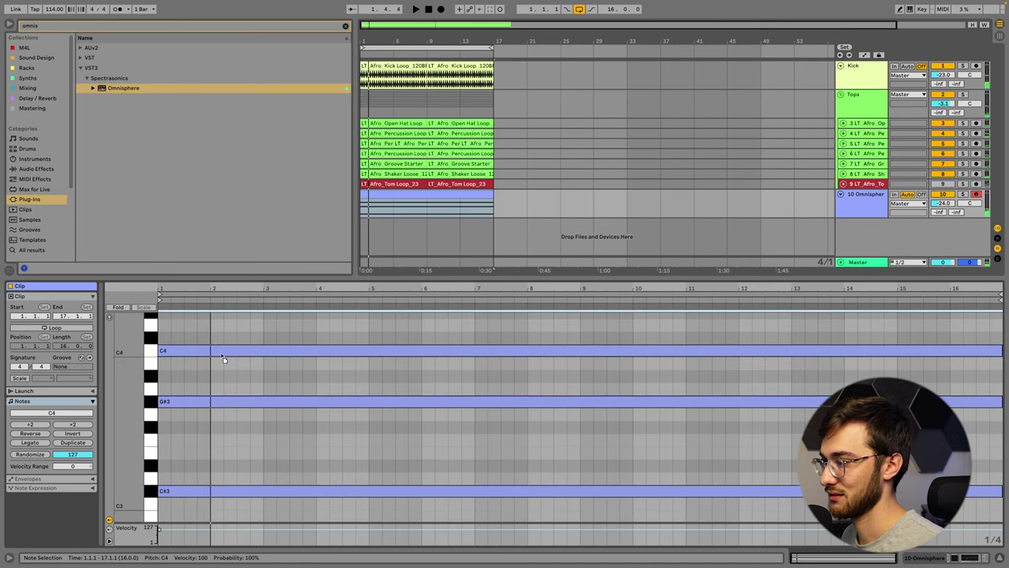
pyautogui.moveTo(223, 358); pyautogui.dragTo(244, 432)
pyautogui.press('space')
pyautogui.click(254, 354)
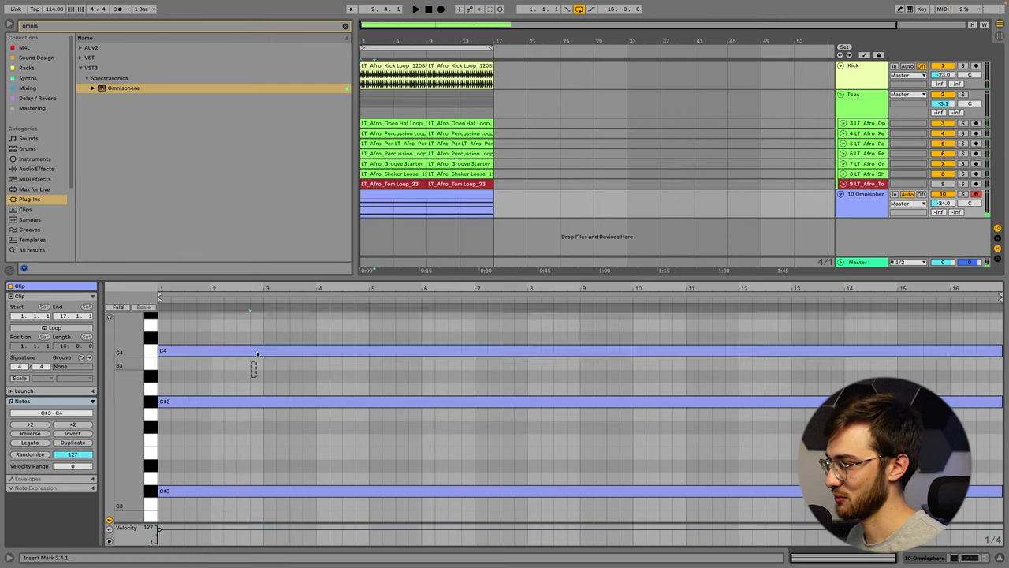
pyautogui.press('Delete')
pyautogui.press('Delete')
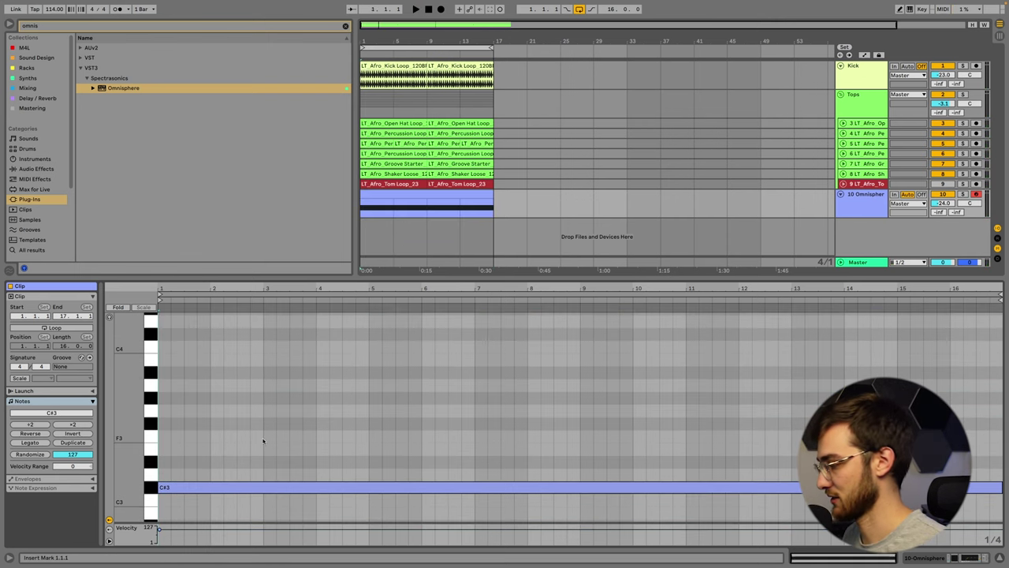
pyautogui.scroll(-3, 347, 371)
pyautogui.press('space')
pyautogui.click(404, 195)
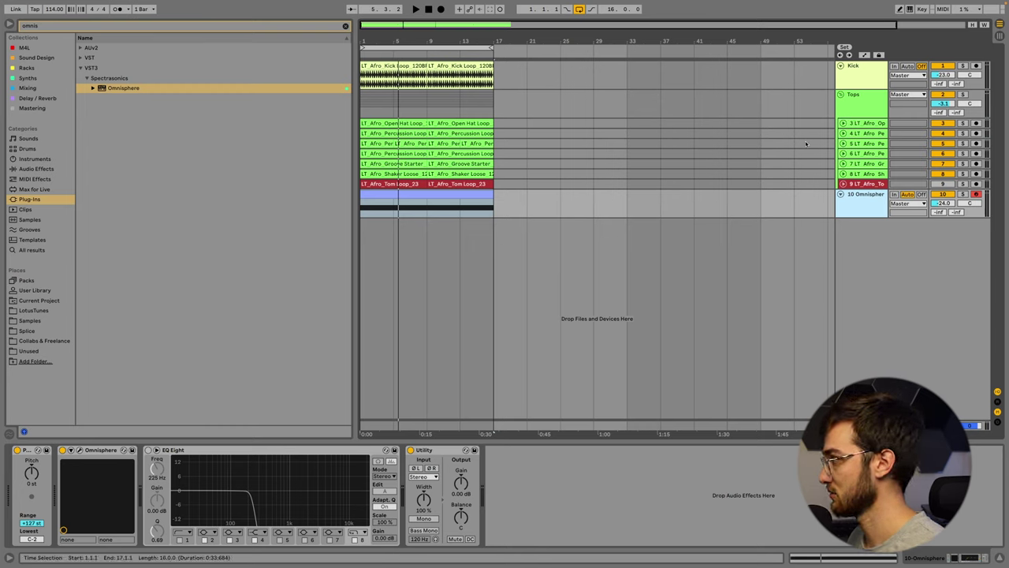
# Solo the Tops track, show its devices and play from 1.1.1 to hear the Kick-keyed compressor.
pyautogui.click(863, 105)
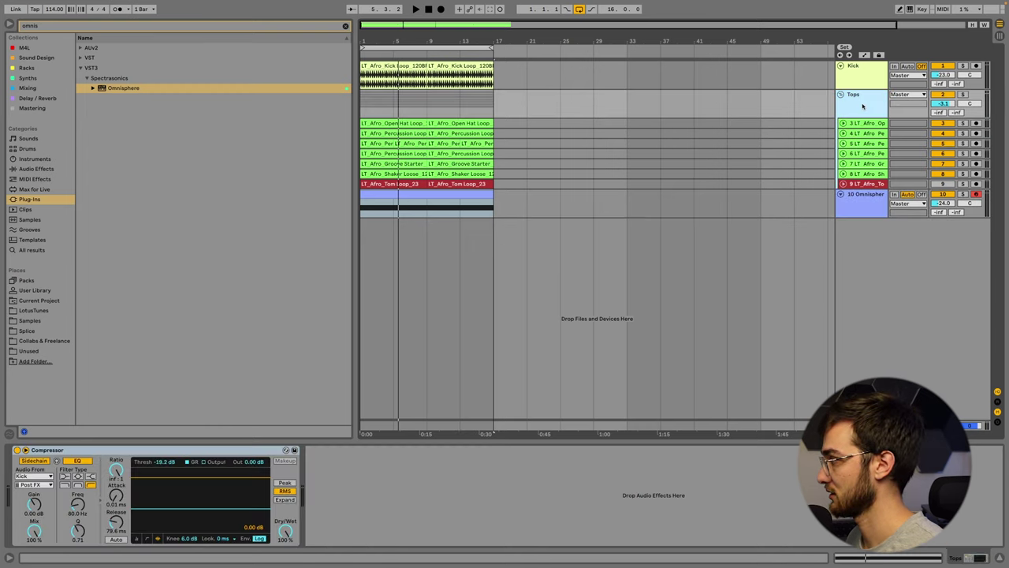
pyautogui.click(346, 26)
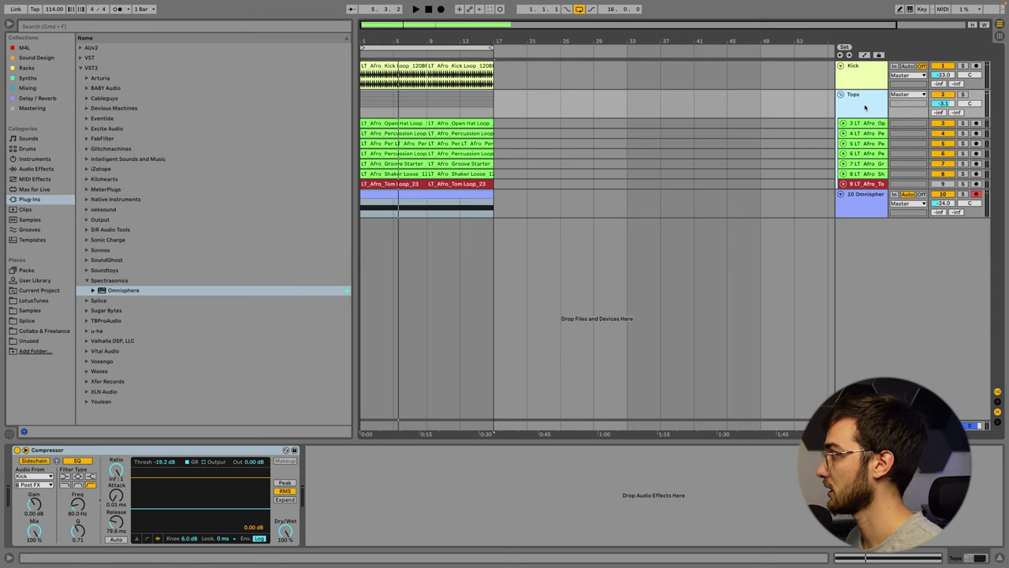
pyautogui.click(963, 94)
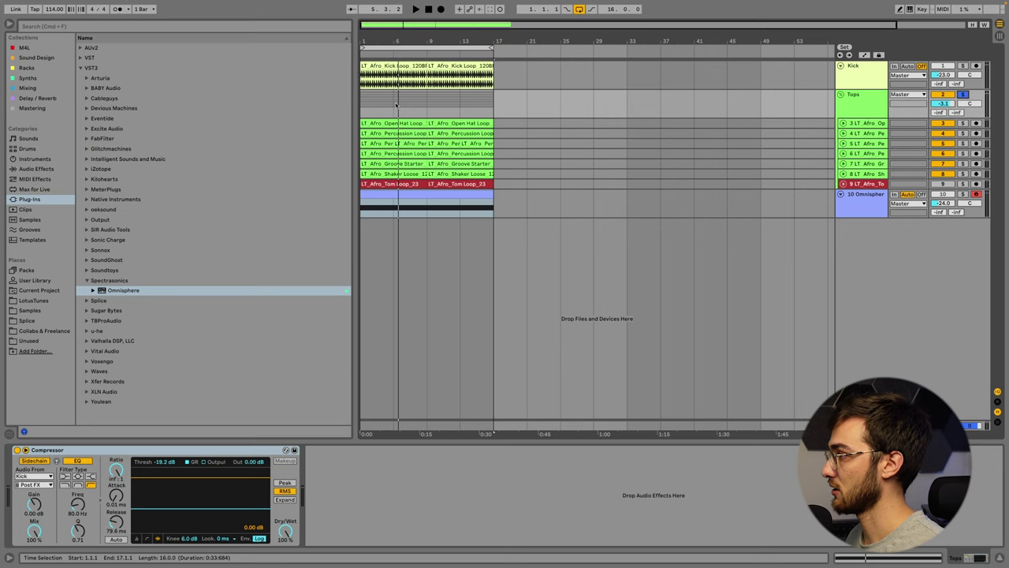
pyautogui.click(361, 105)
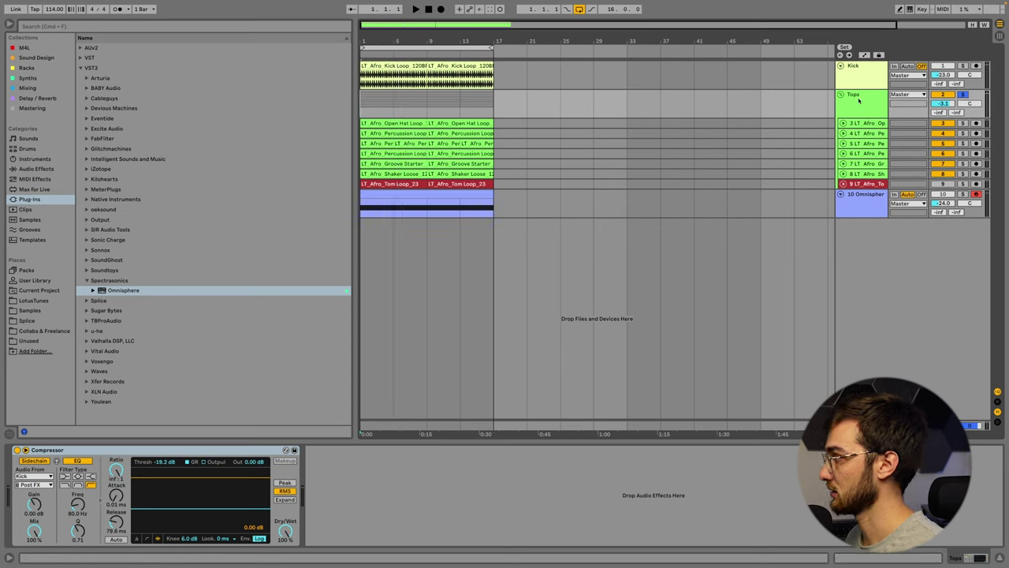
pyautogui.press('space')
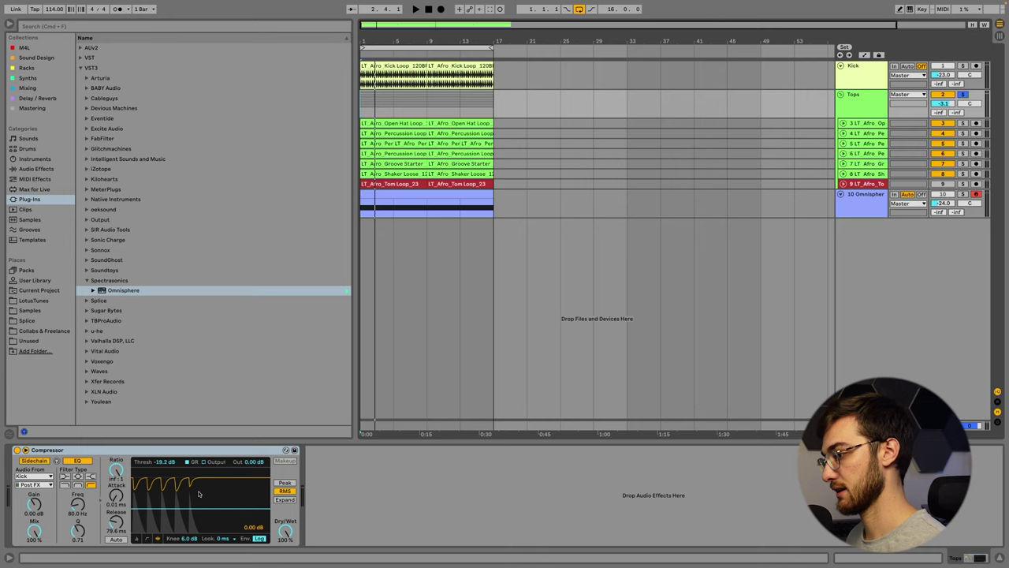
# Search 'en' and load Envelope Follower onto the Tops group after its Compressor.
pyautogui.click(57, 26)
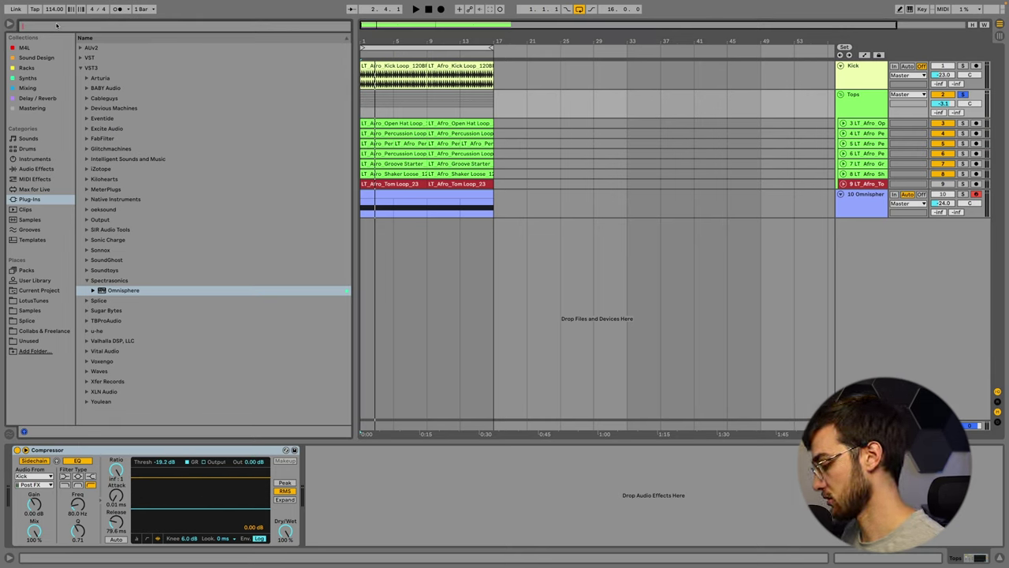
pyautogui.write('envel')
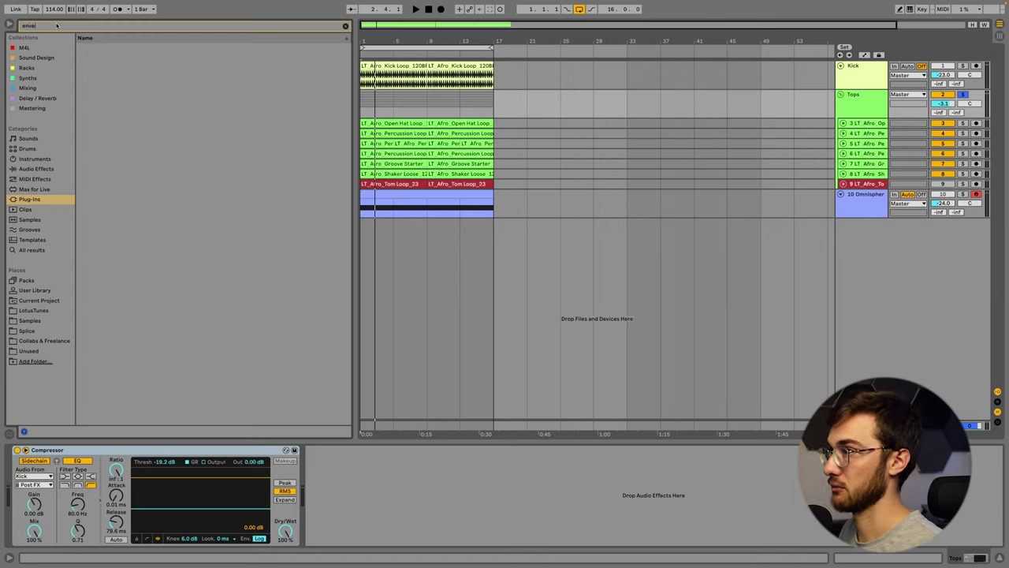
pyautogui.click(23, 47)
pyautogui.doubleClick(119, 48)
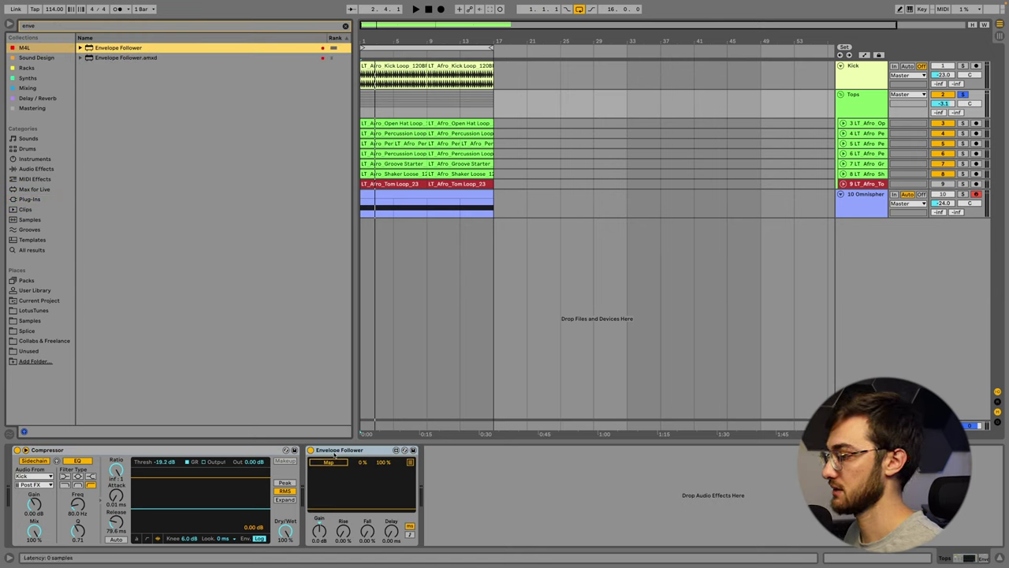
pyautogui.click(336, 455)
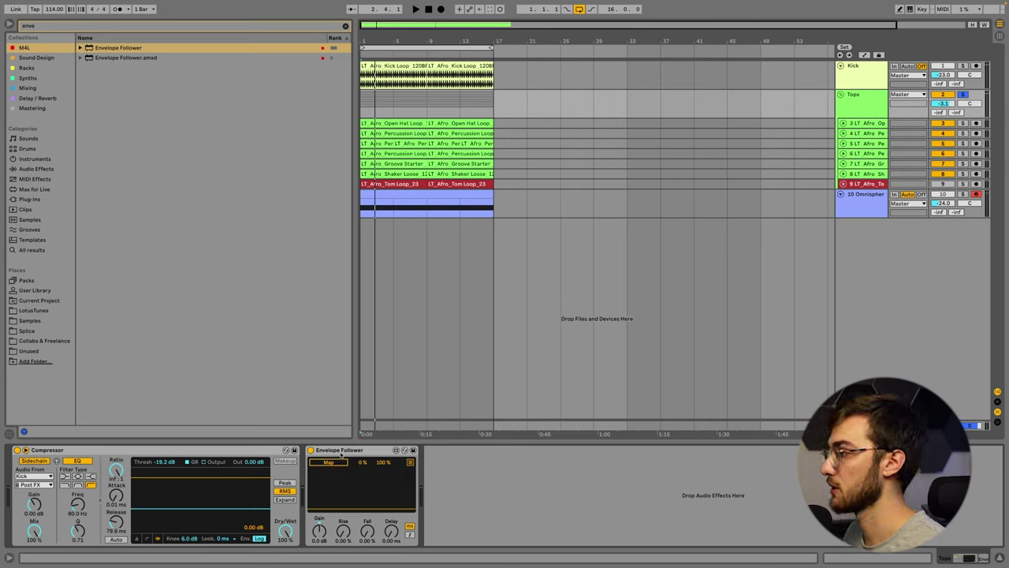
# Arm the Envelope Follower's Map and select the Omnisphere track to choose its target.
pyautogui.click(865, 108)
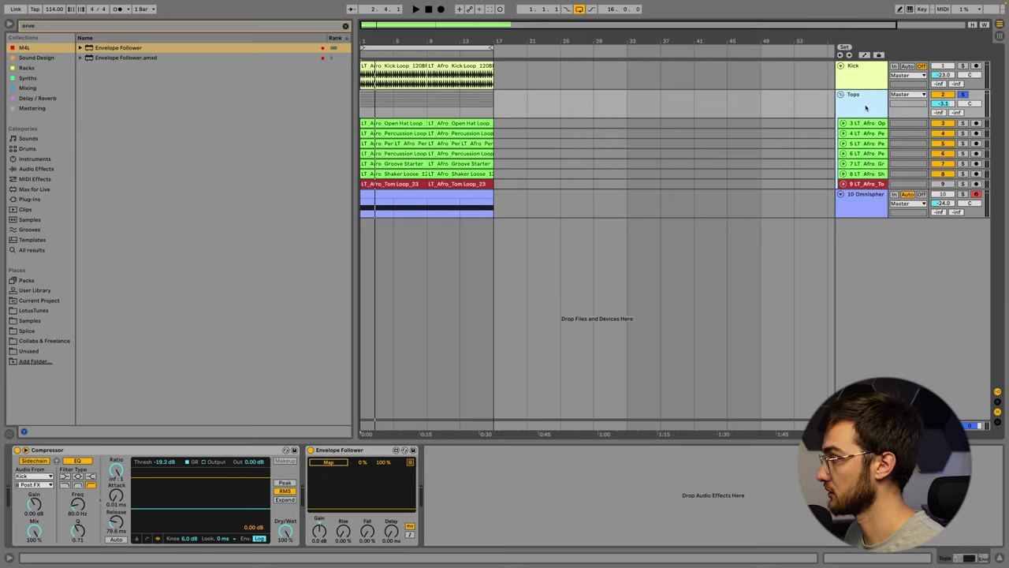
pyautogui.click(335, 465)
pyautogui.click(868, 202)
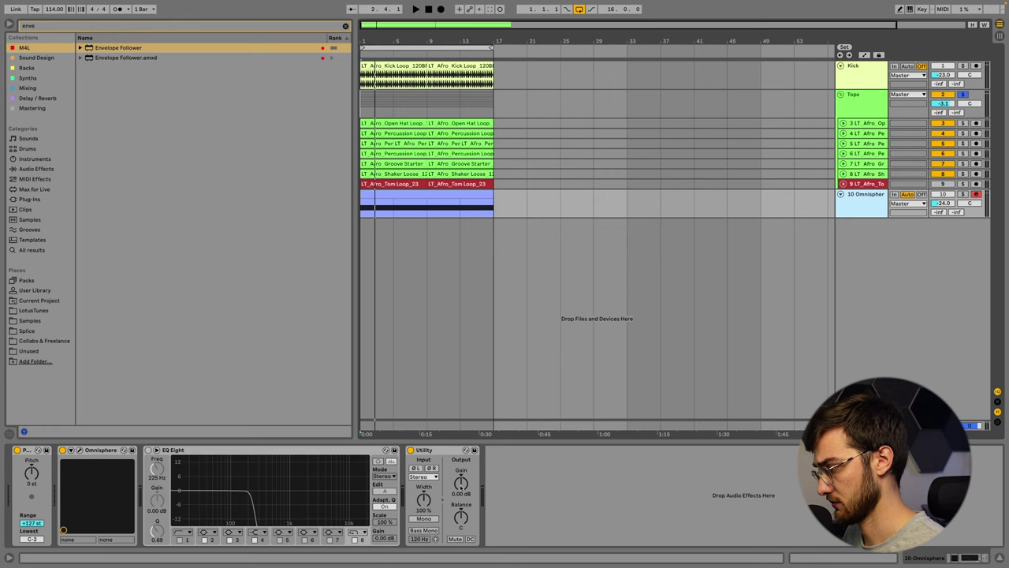
# Map the Tops Envelope Follower to the Omnisphere Utility's output gain.
pyautogui.click(862, 206)
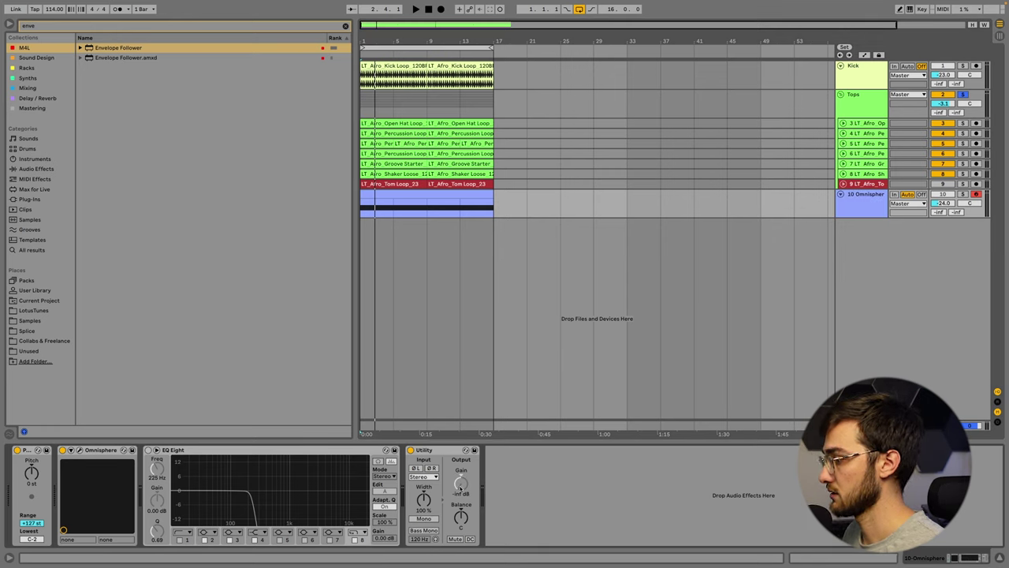
pyautogui.click(862, 113)
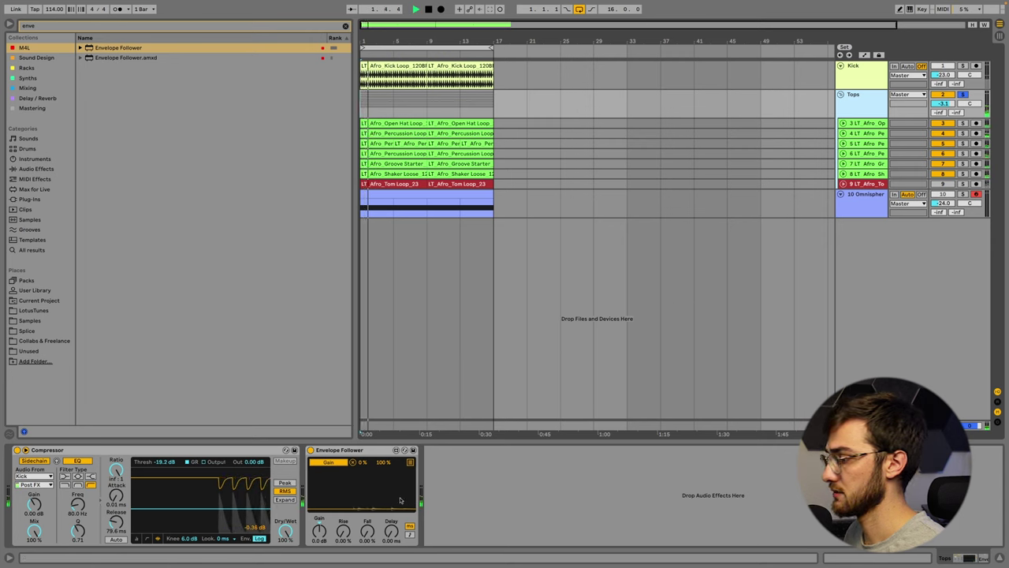
pyautogui.press('space')
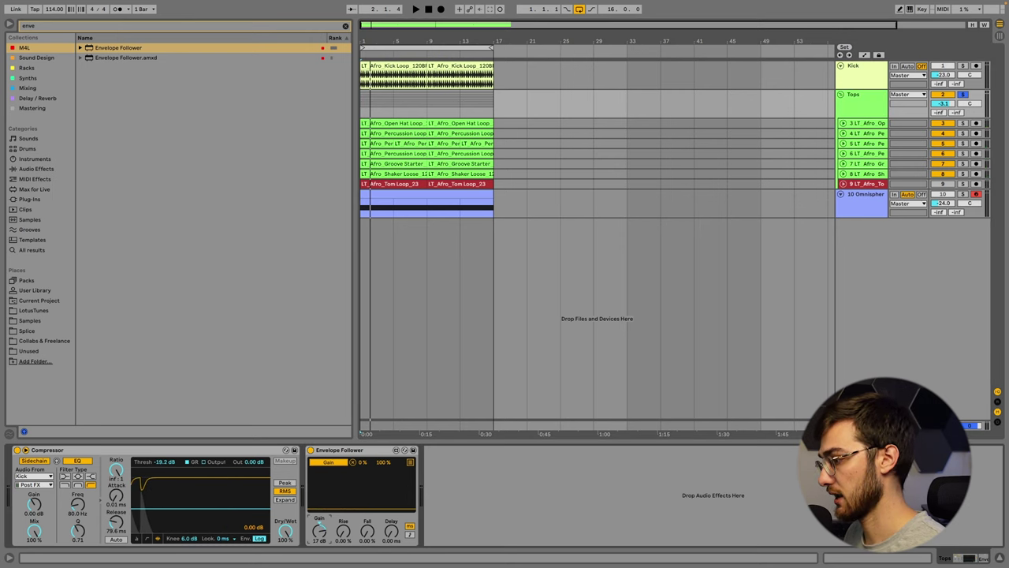
# With the drums playing, raise the Envelope Follower's minimum so the mapping spans 58% to 100%.
pyautogui.click(531, 212)
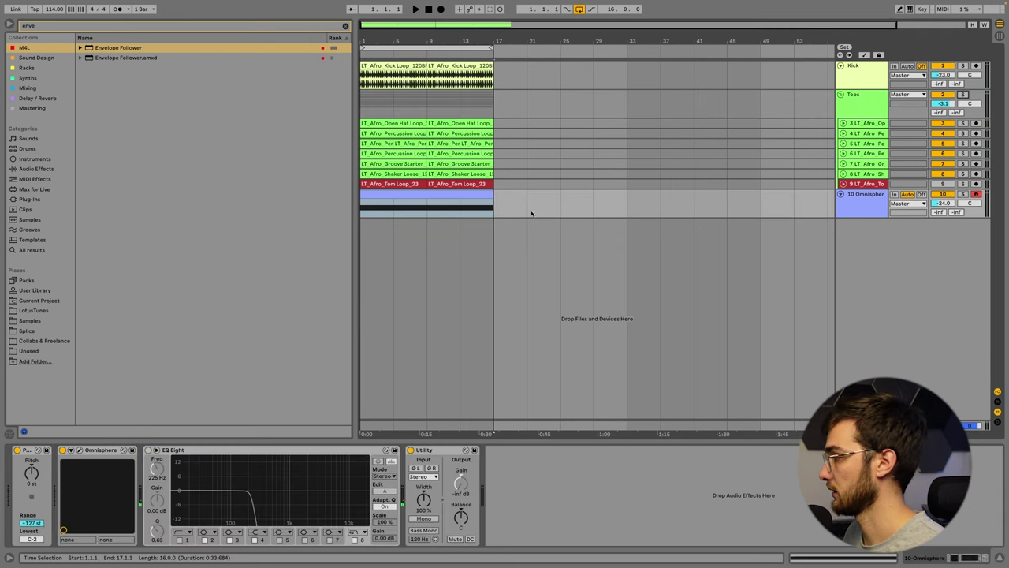
pyautogui.click(394, 201)
pyautogui.press('space')
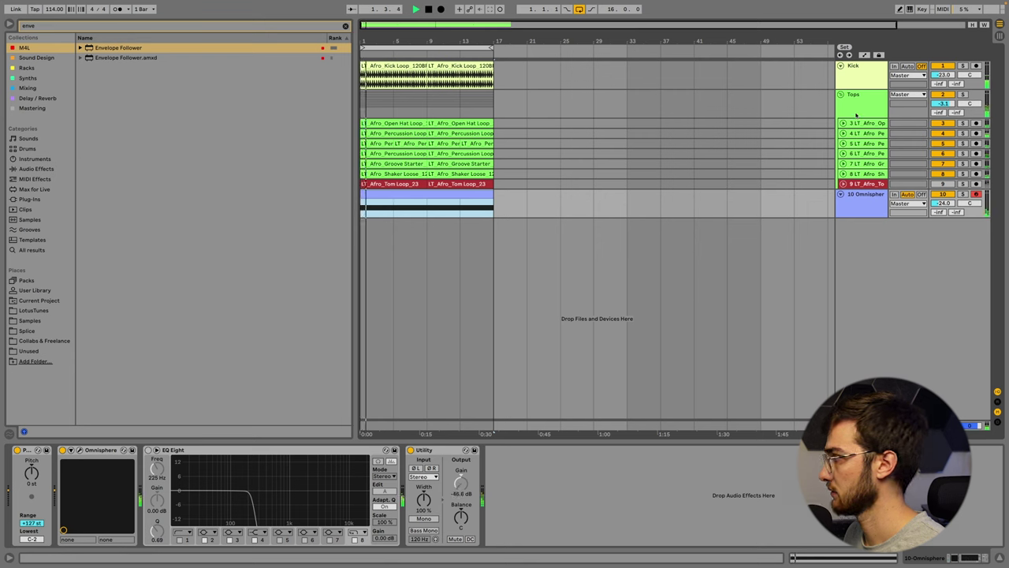
pyautogui.click(857, 115)
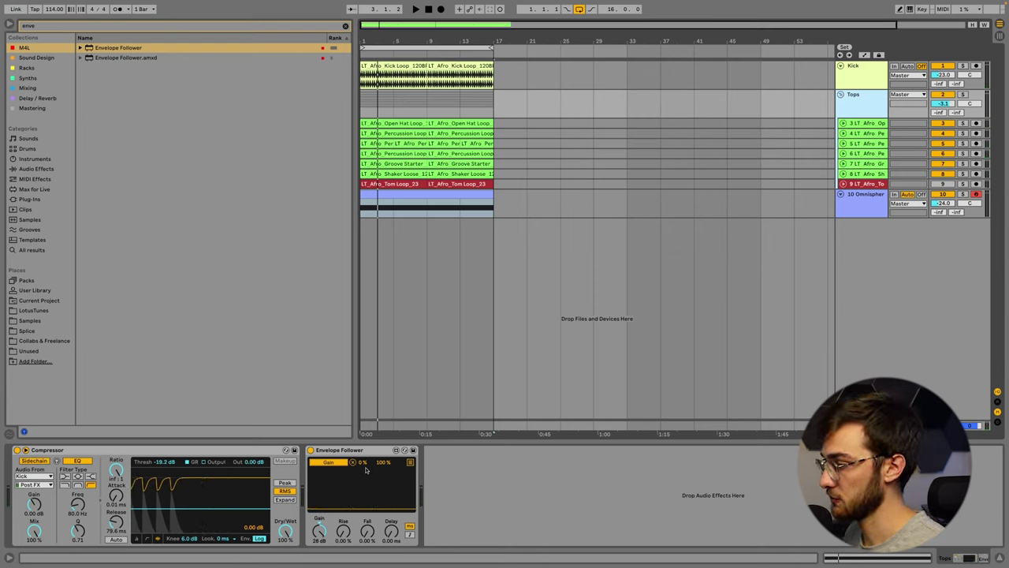
pyautogui.moveTo(365, 470); pyautogui.dragTo(365, 467)
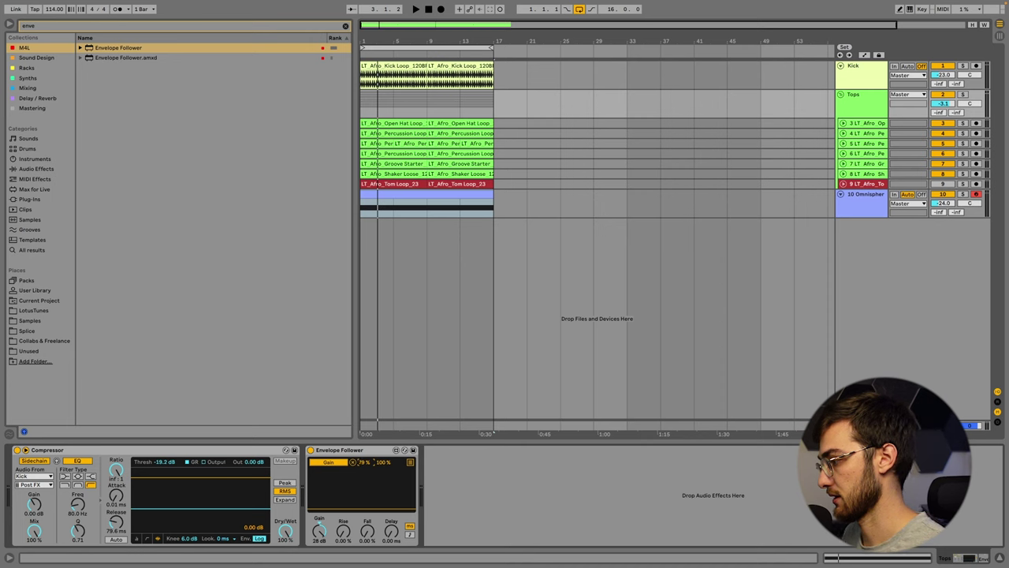
pyautogui.press('space')
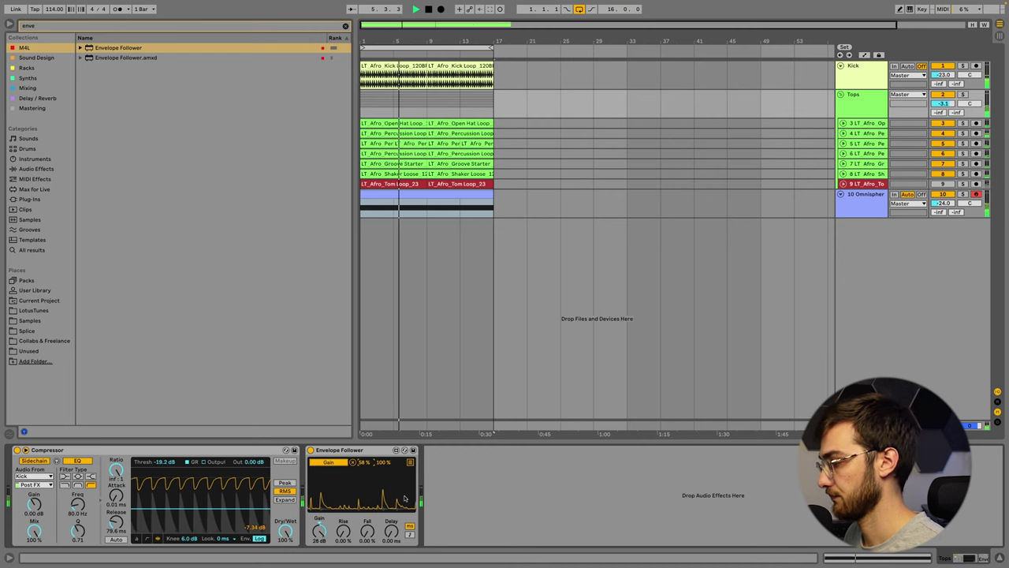
# Add an Echo after Utility on the Omnisphere track and lower its Dry/Wet to 40%.
pyautogui.click(870, 207)
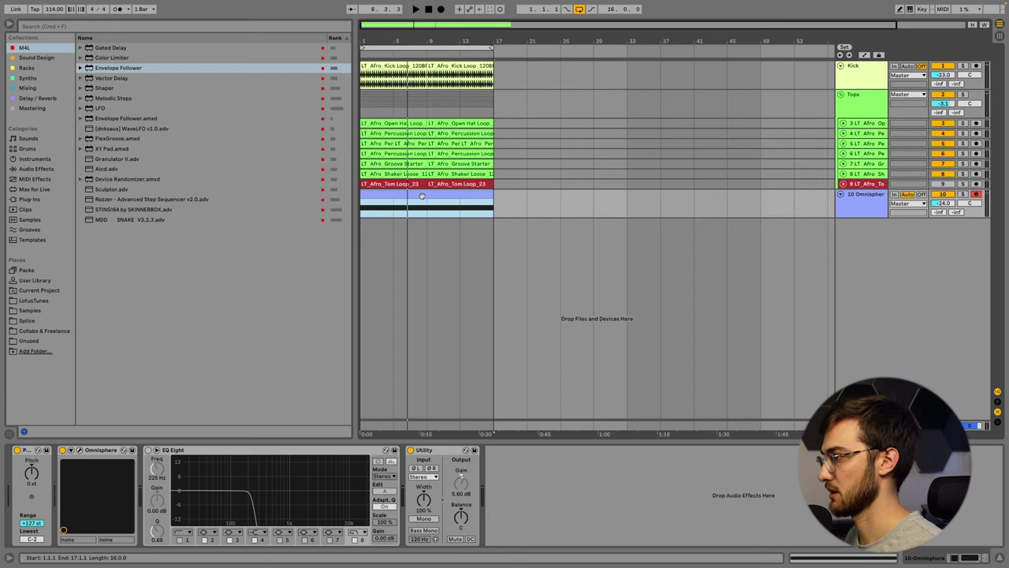
pyautogui.click(114, 27)
pyautogui.write('e')
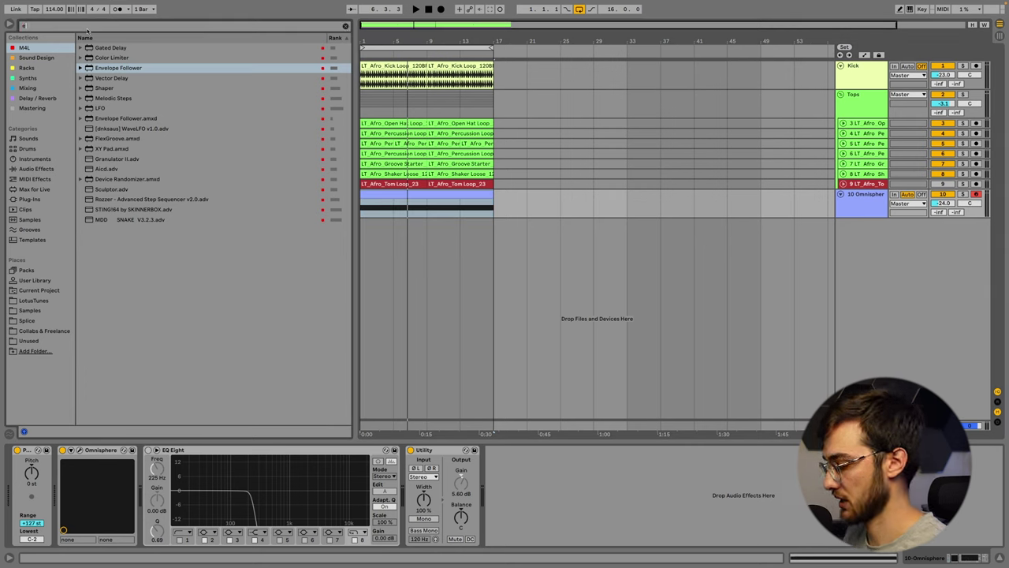
pyautogui.write('cho')
pyautogui.click(28, 88)
pyautogui.click(69, 97)
pyautogui.moveTo(101, 47); pyautogui.dragTo(375, 203)
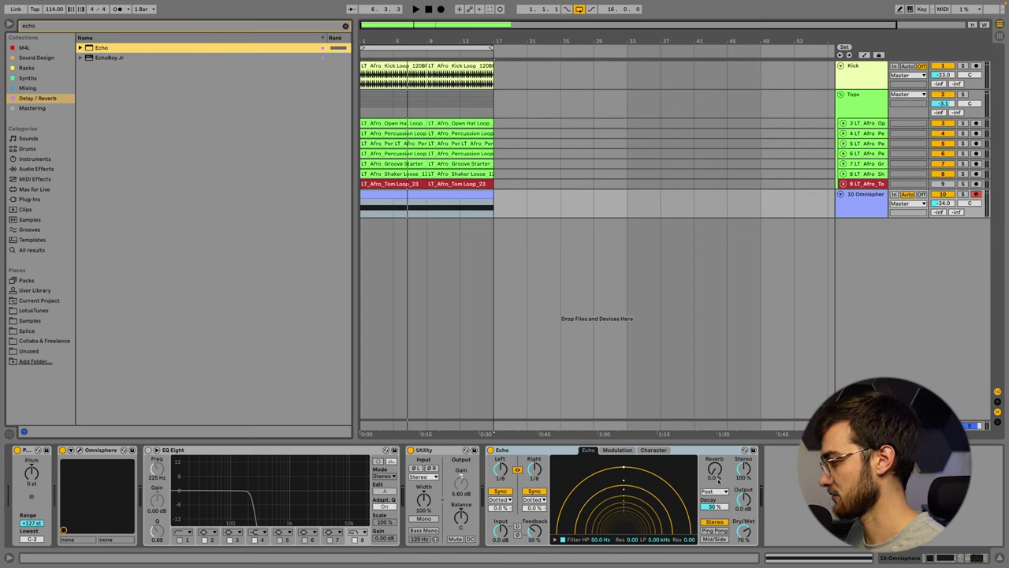
pyautogui.moveTo(744, 531); pyautogui.dragTo(743, 544)
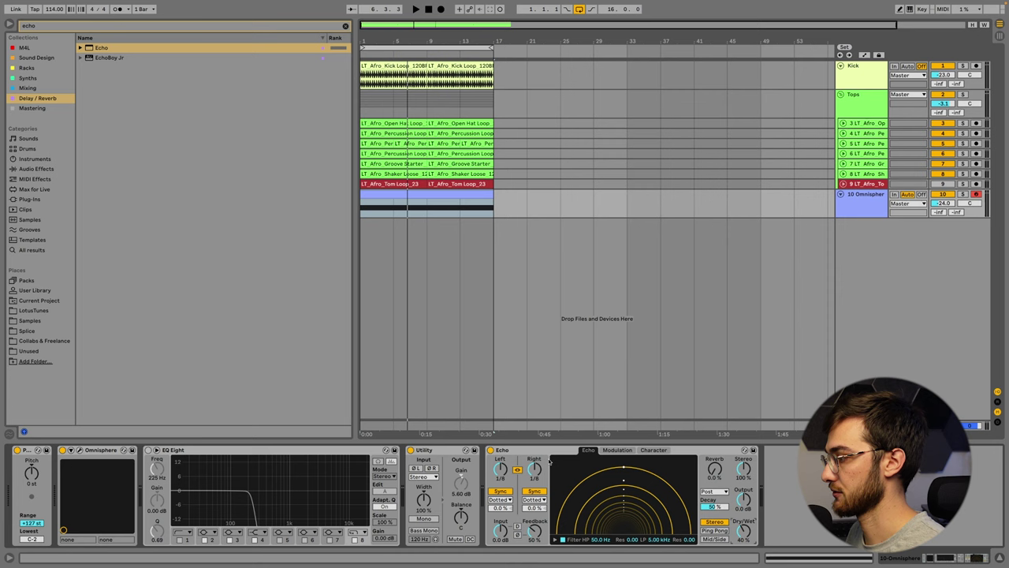
pyautogui.click(57, 26)
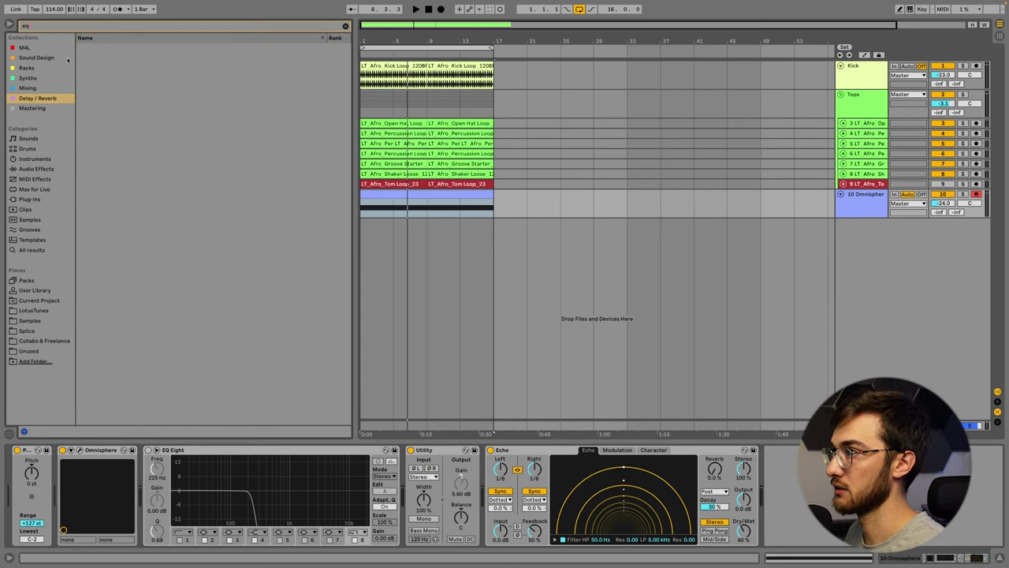
# Add EQ Eight after Echo with its low cut at about 80.8 Hz, then play the song.
pyautogui.click(35, 88)
pyautogui.doubleClick(112, 50)
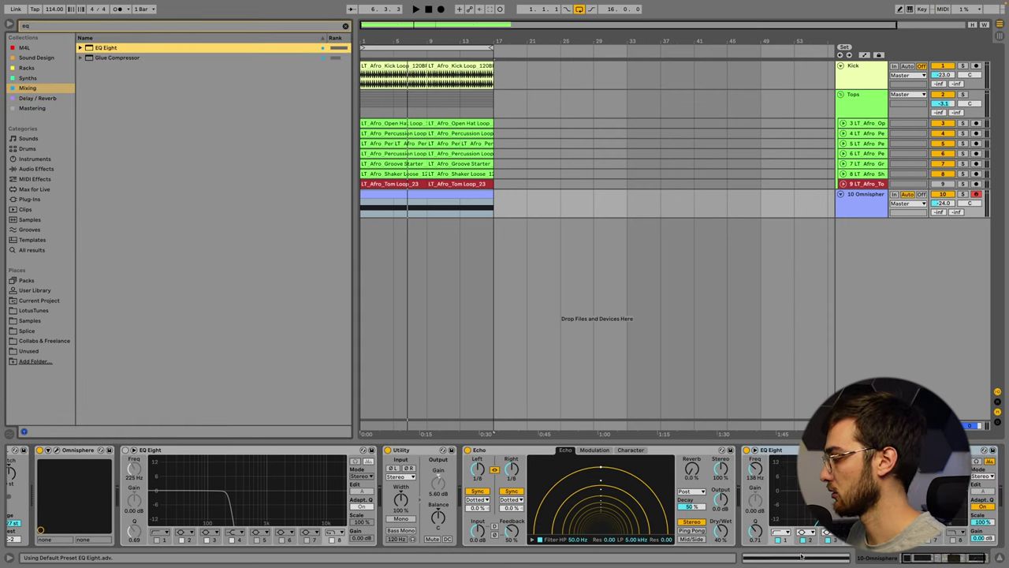
pyautogui.moveTo(940, 564); pyautogui.dragTo(952, 559)
pyautogui.moveTo(784, 498); pyautogui.dragTo(776, 498)
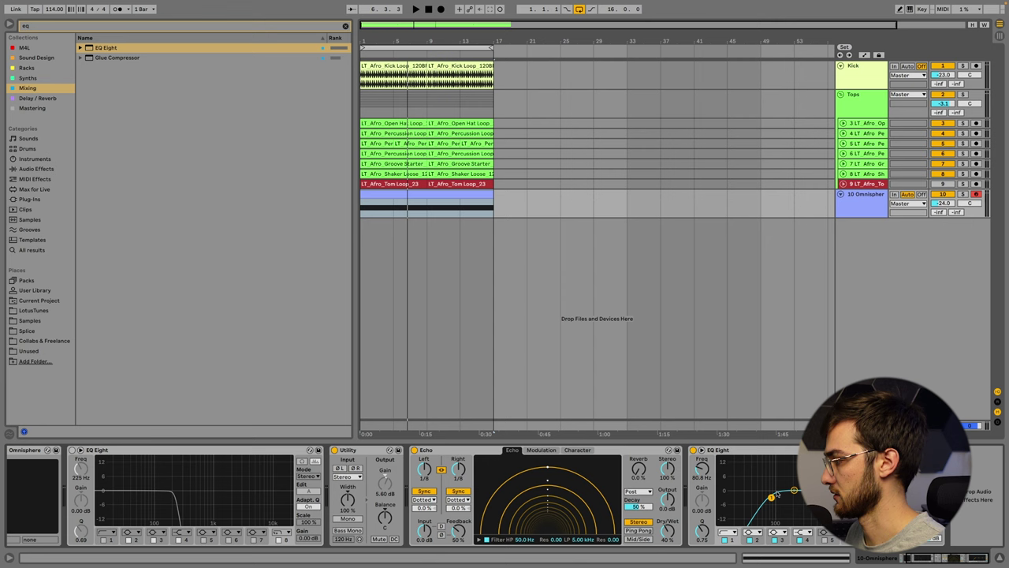
pyautogui.press('space')
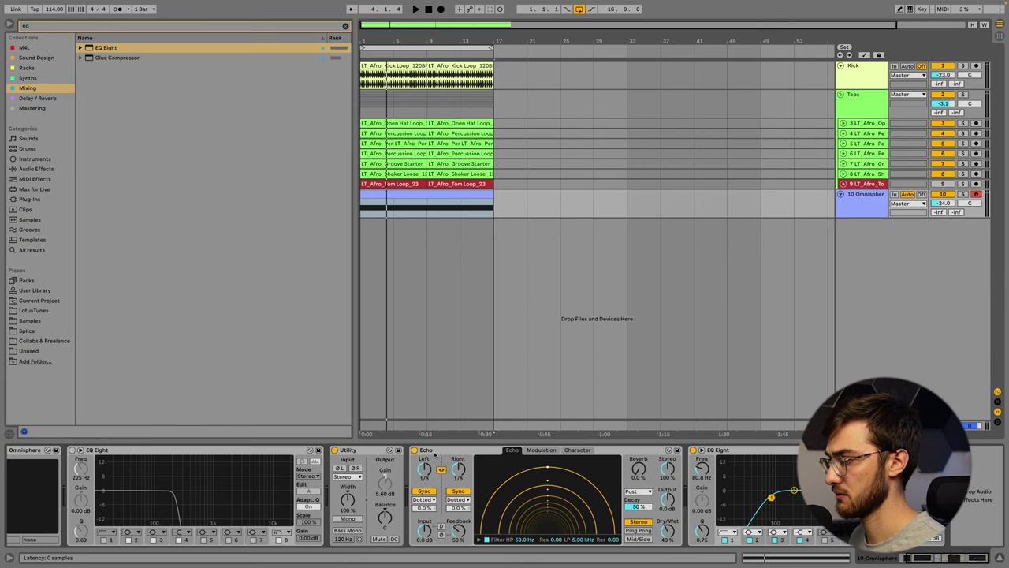
# During playback, set the Tops Envelope Follower's Min to 47% and Max to 77%.
pyautogui.press('space')
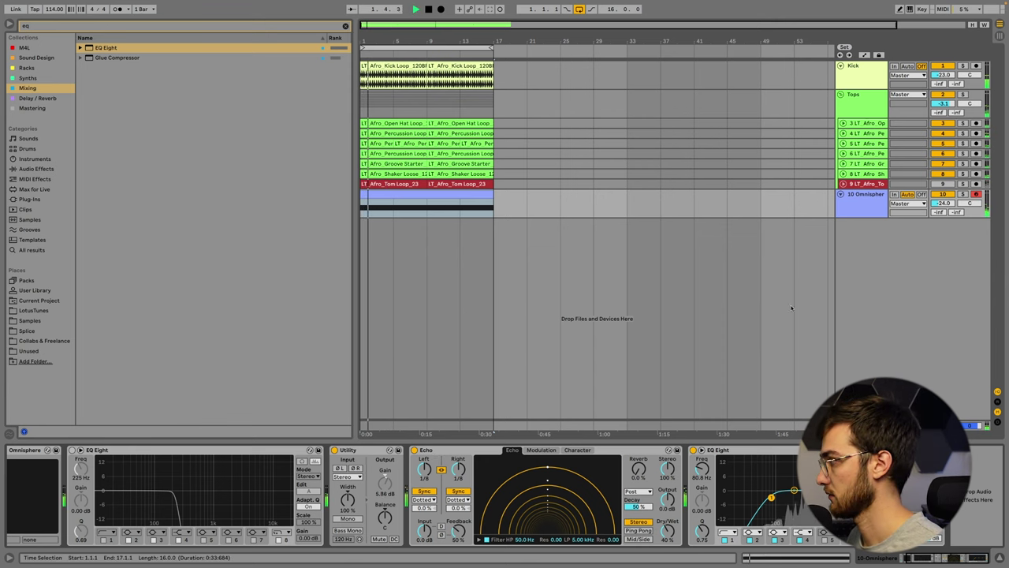
pyautogui.click(630, 105)
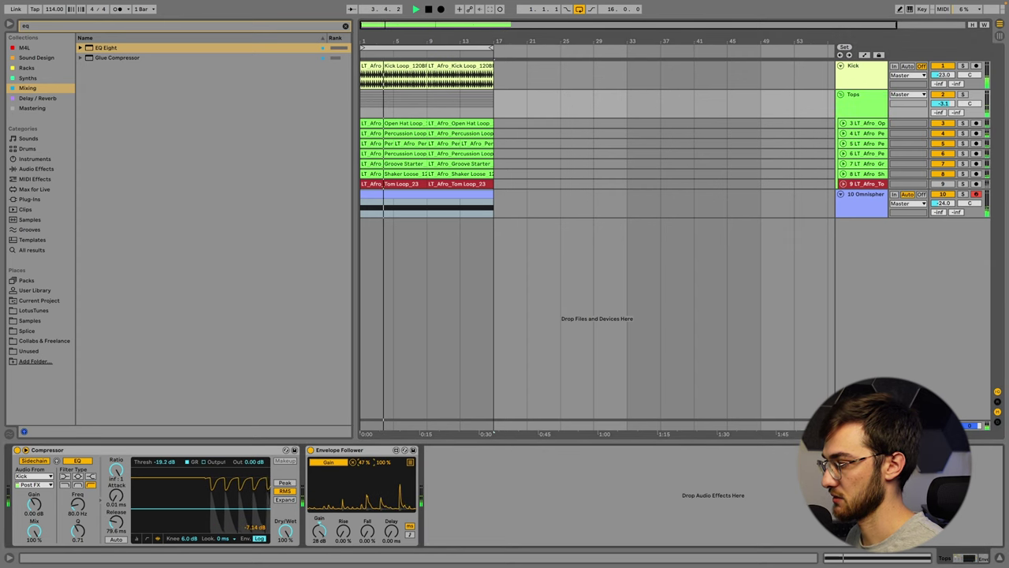
pyautogui.moveTo(365, 464); pyautogui.dragTo(365, 464)
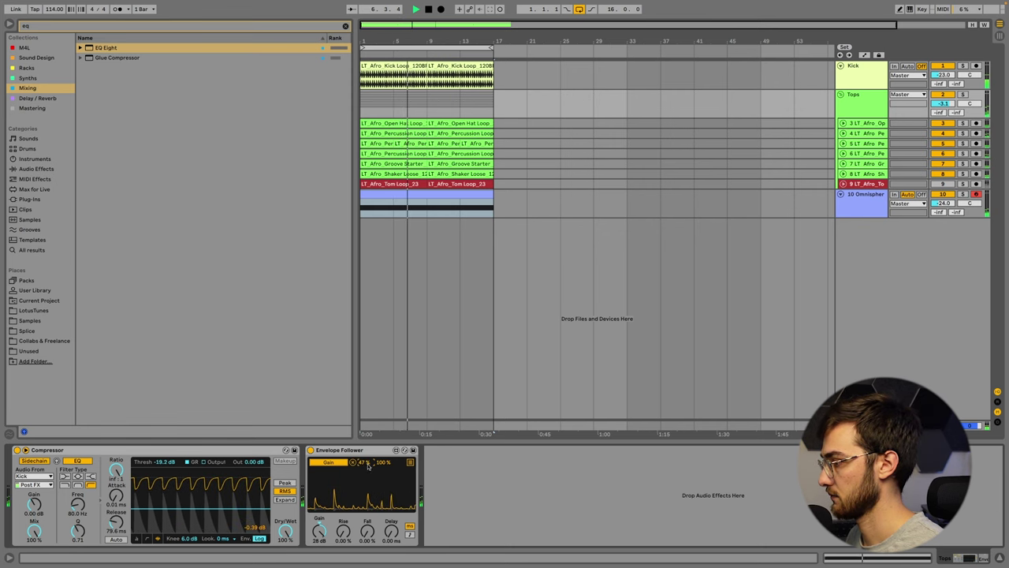
pyautogui.moveTo(381, 462); pyautogui.dragTo(382, 481)
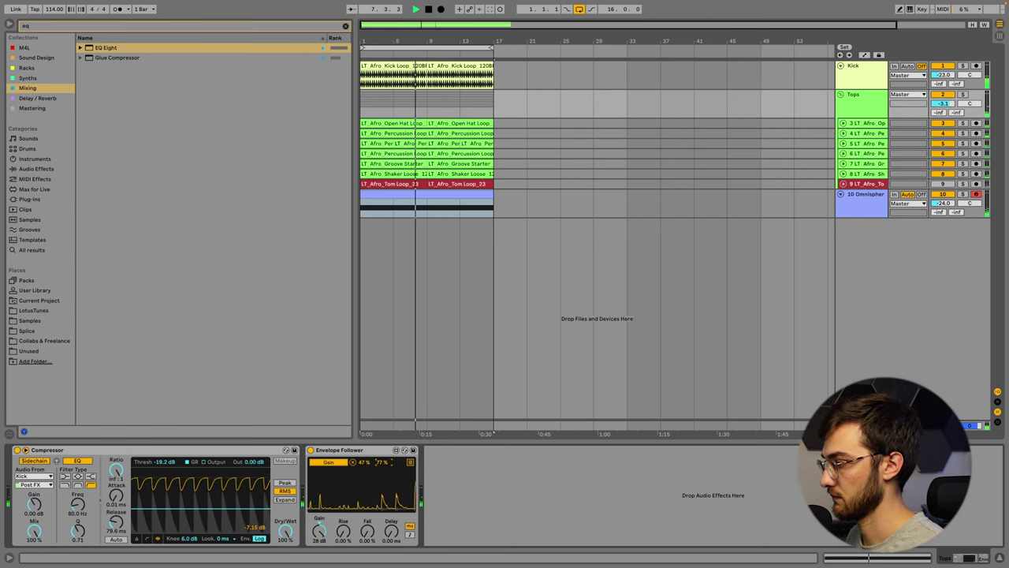